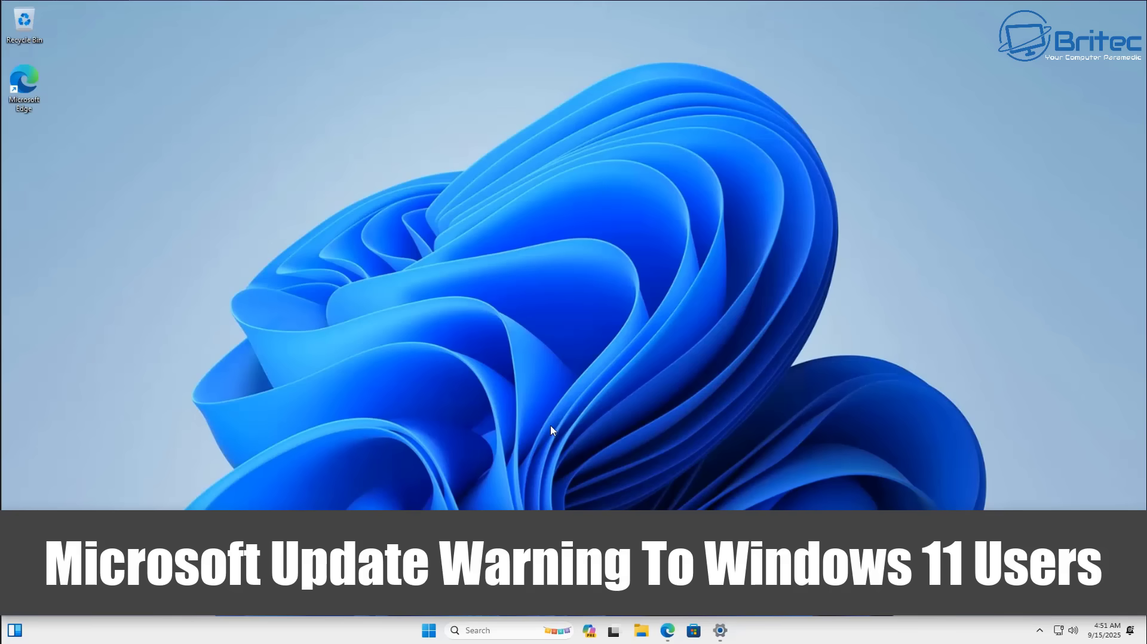
- Open Windows Update in Settings and check for new updates
click(720, 631)
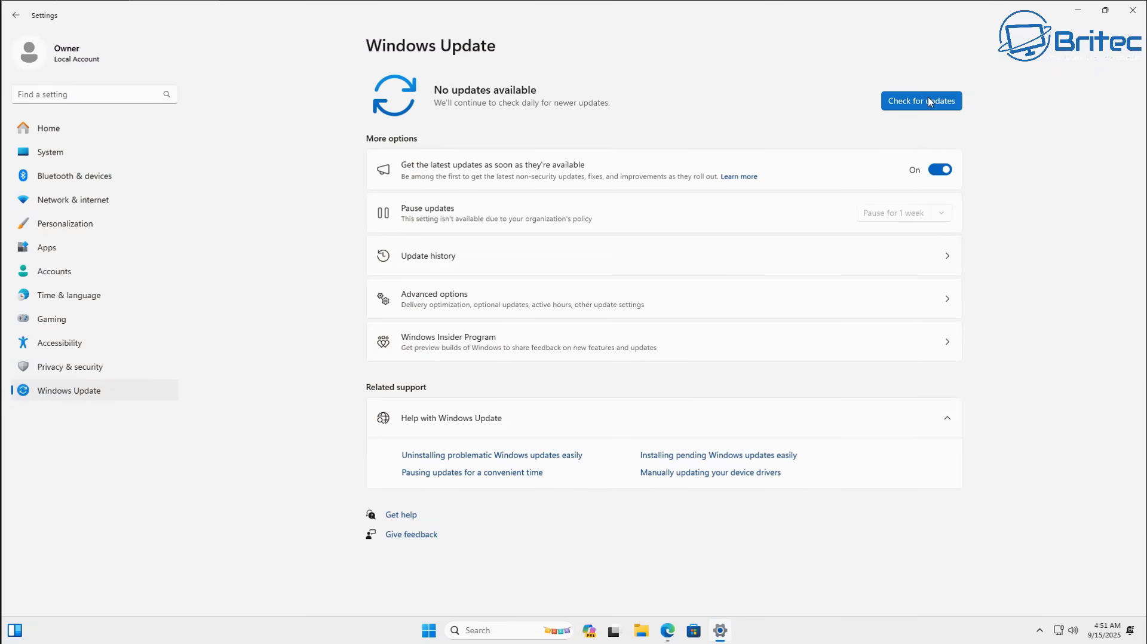
click(930, 101)
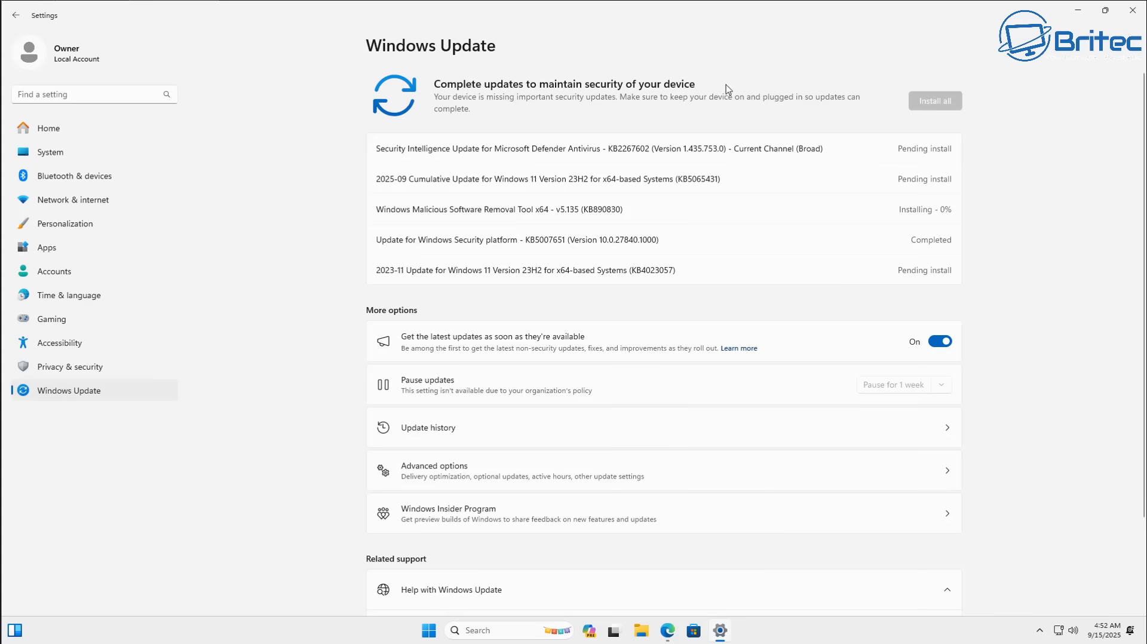
- Open the system's About page and examine the Windows version under Windows specifications
click(60, 151)
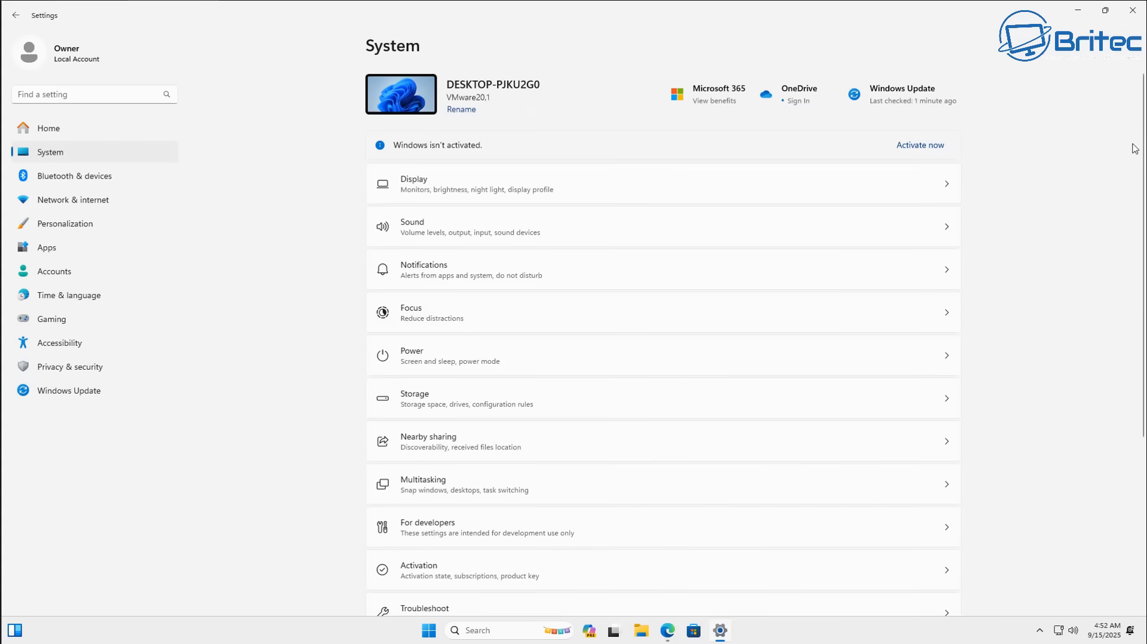
drag(1143, 105, 1144, 374)
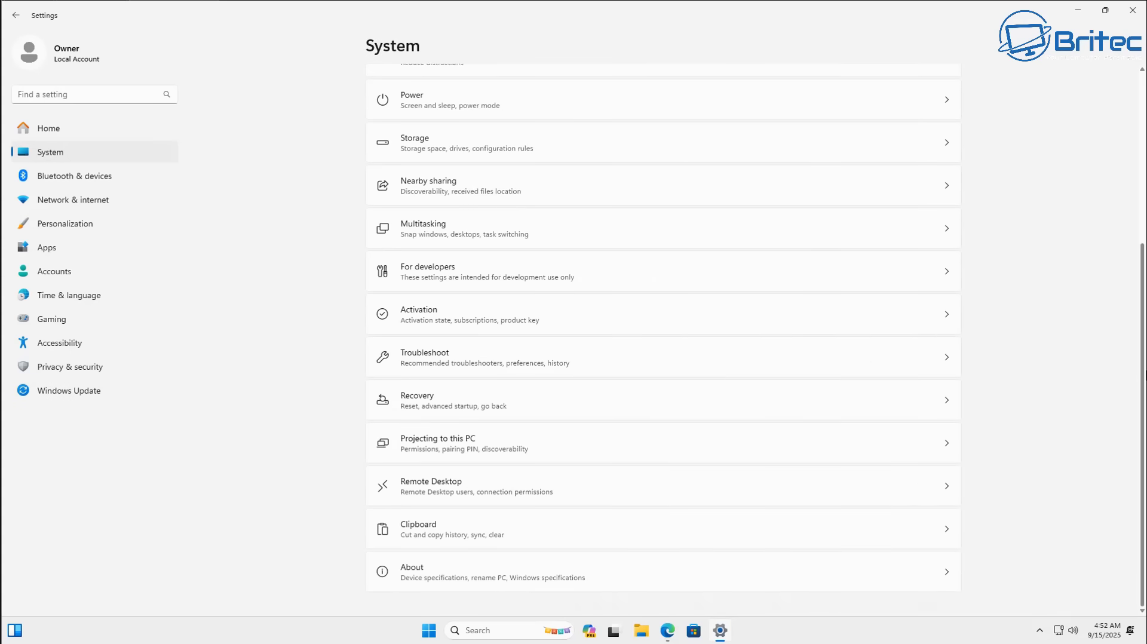
click(512, 575)
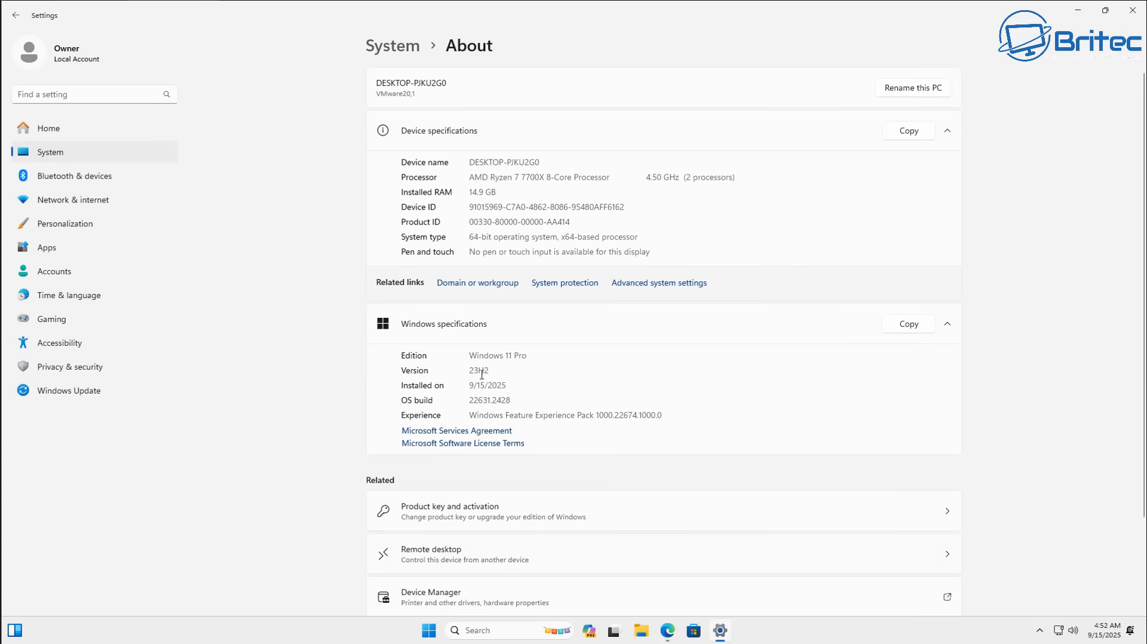
scroll(579, 454, down, 3)
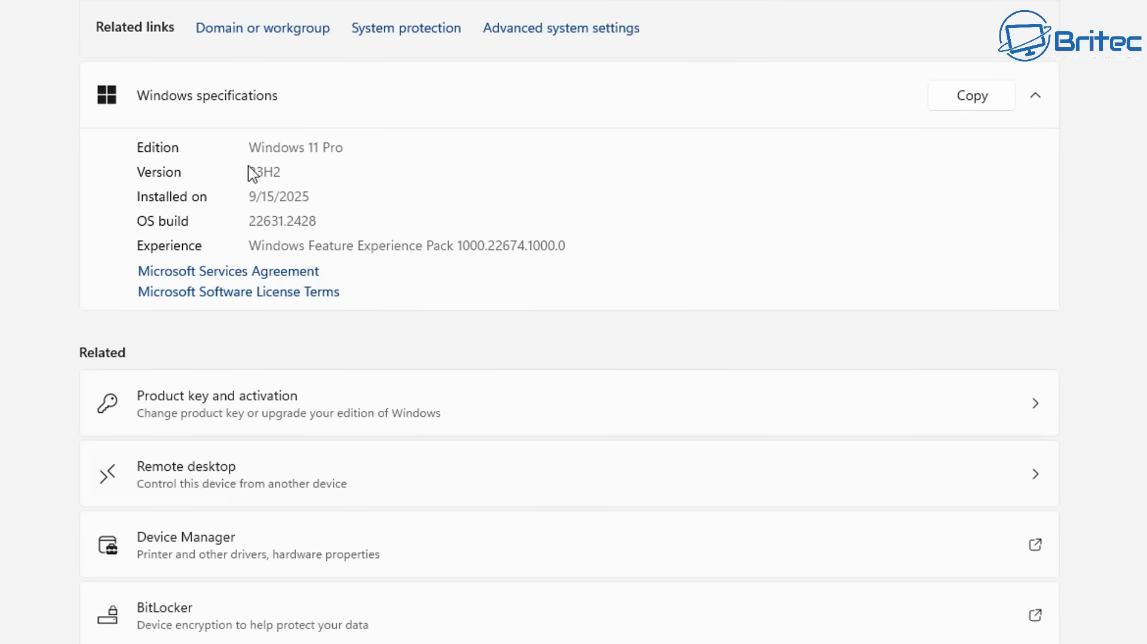
drag(251, 173, 307, 173)
click(302, 193)
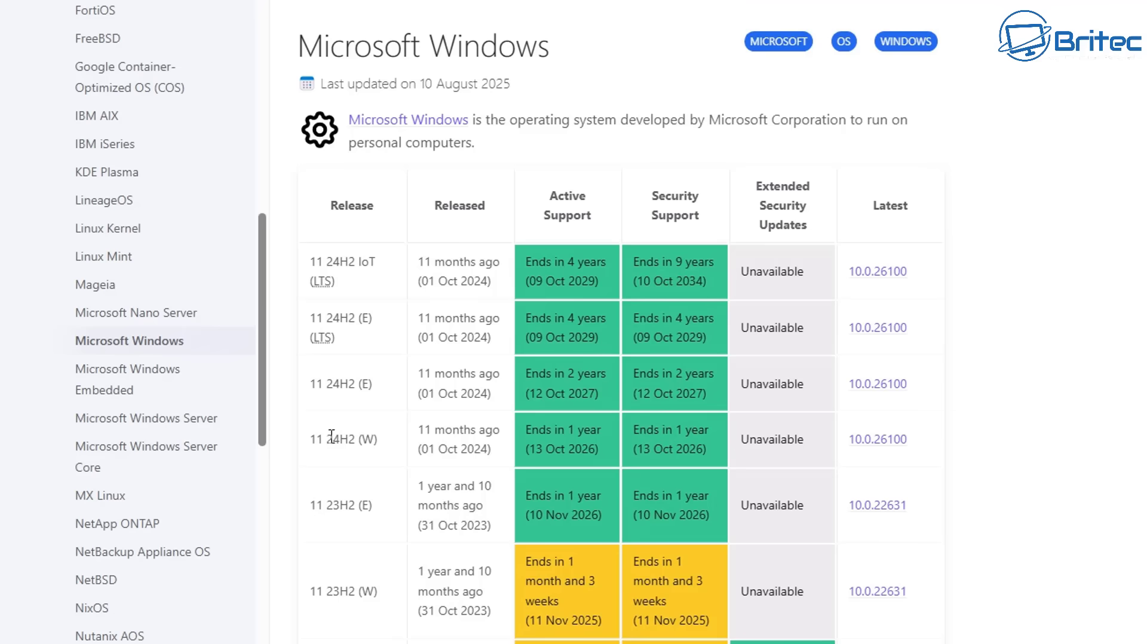
- Examine the 11 24H2 (W) row in the Microsoft Windows release support table
drag(311, 439, 378, 440)
click(340, 407)
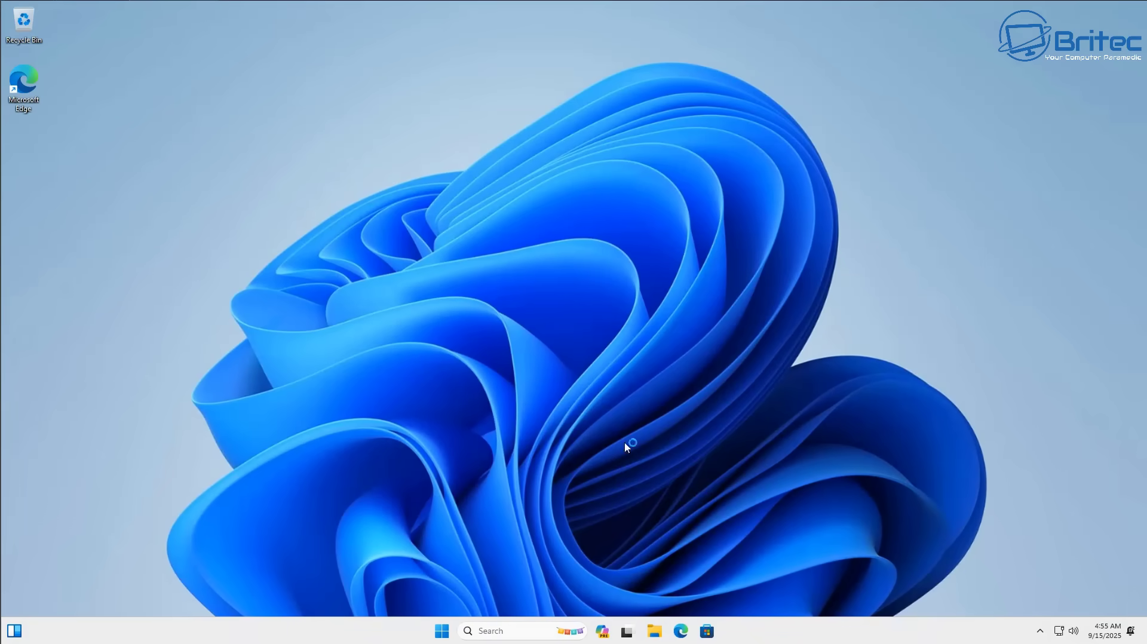
- Search Windows for "group policy" and open the Local Group Policy Editor
click(442, 635)
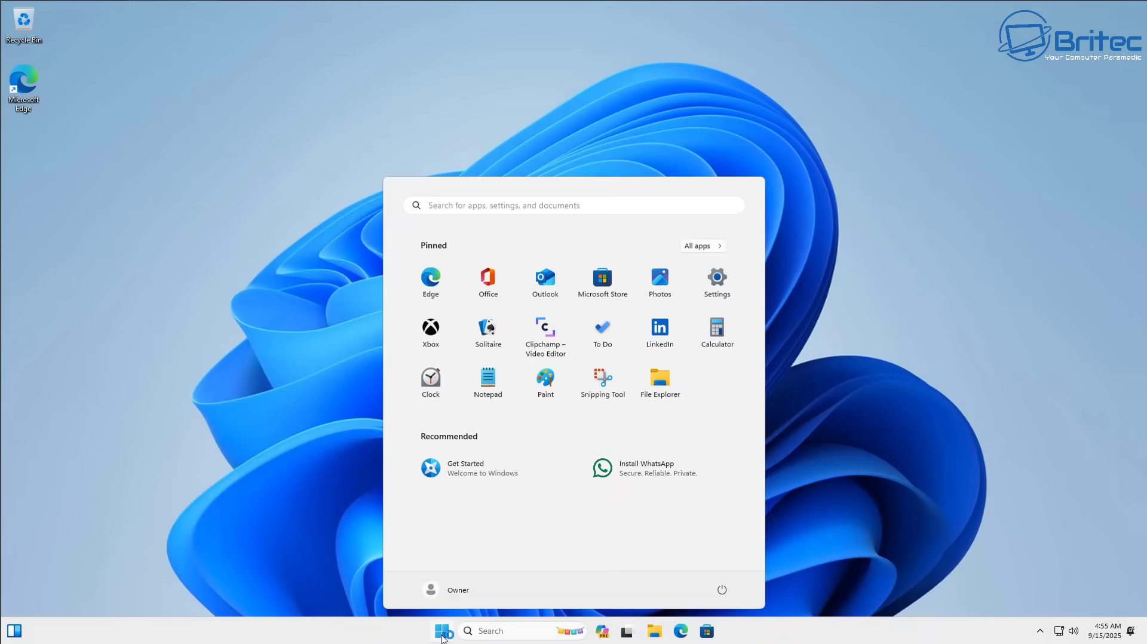
click(914, 557)
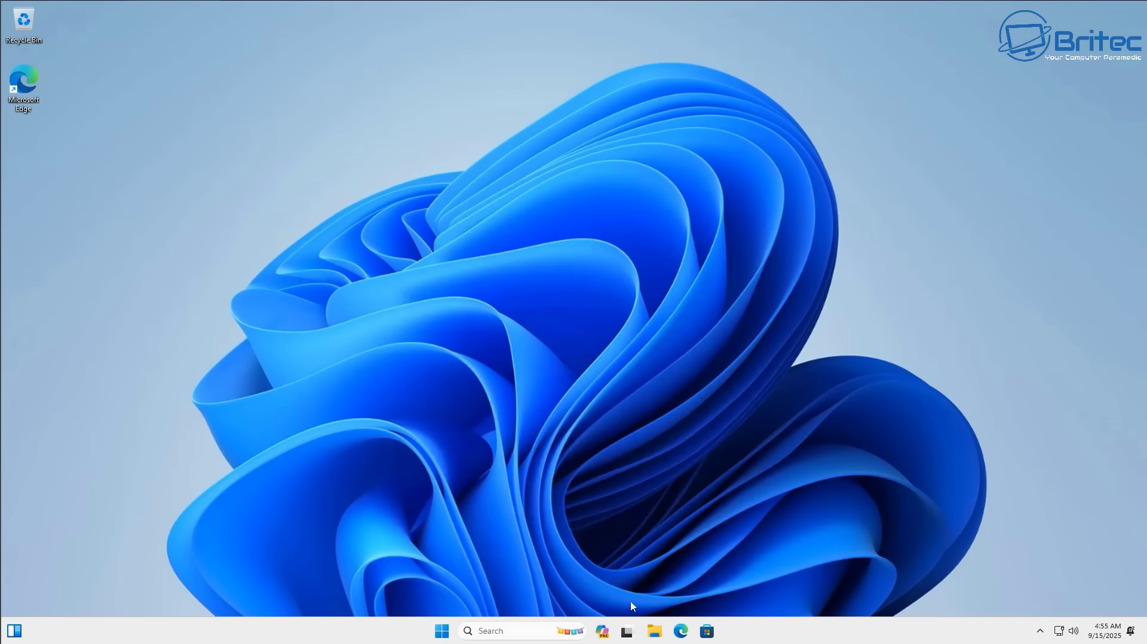
click(504, 632)
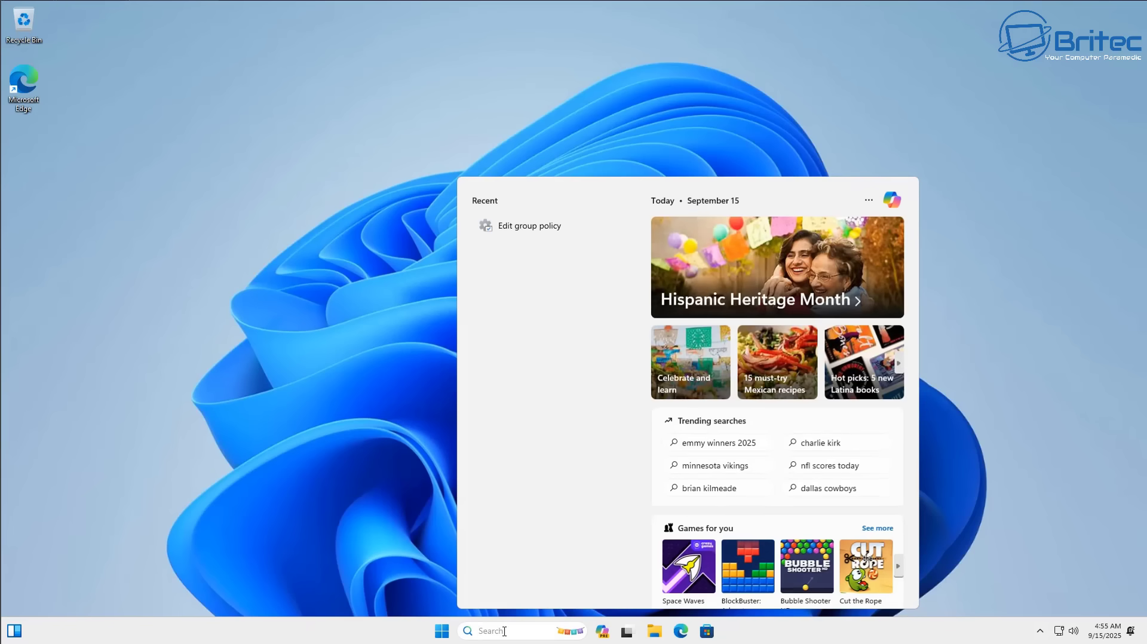
text(group po)
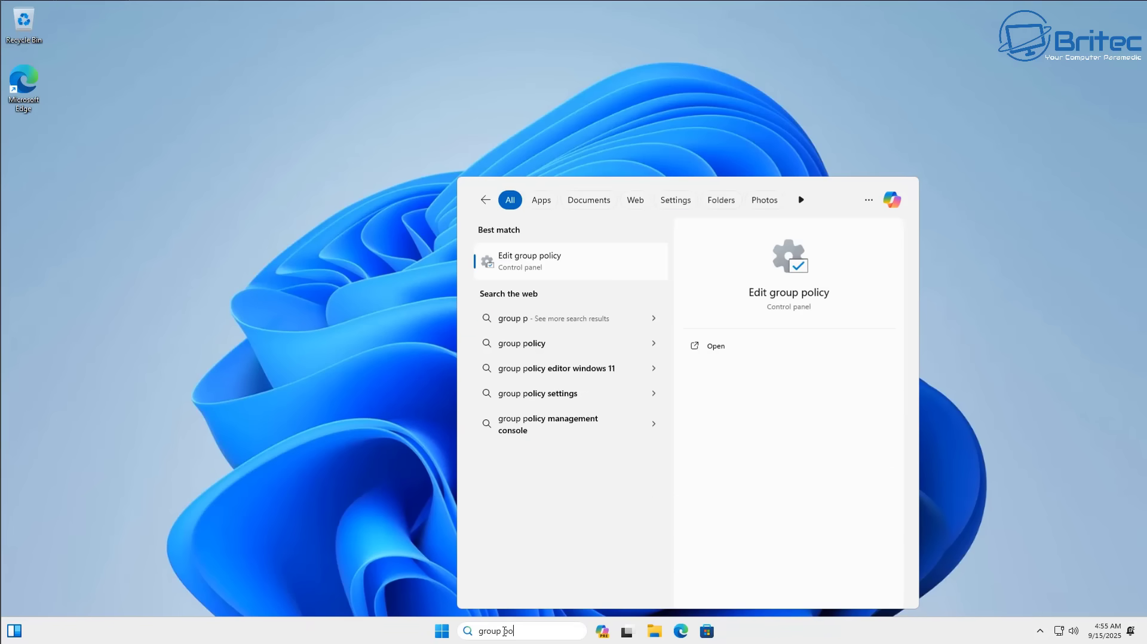
text(licy)
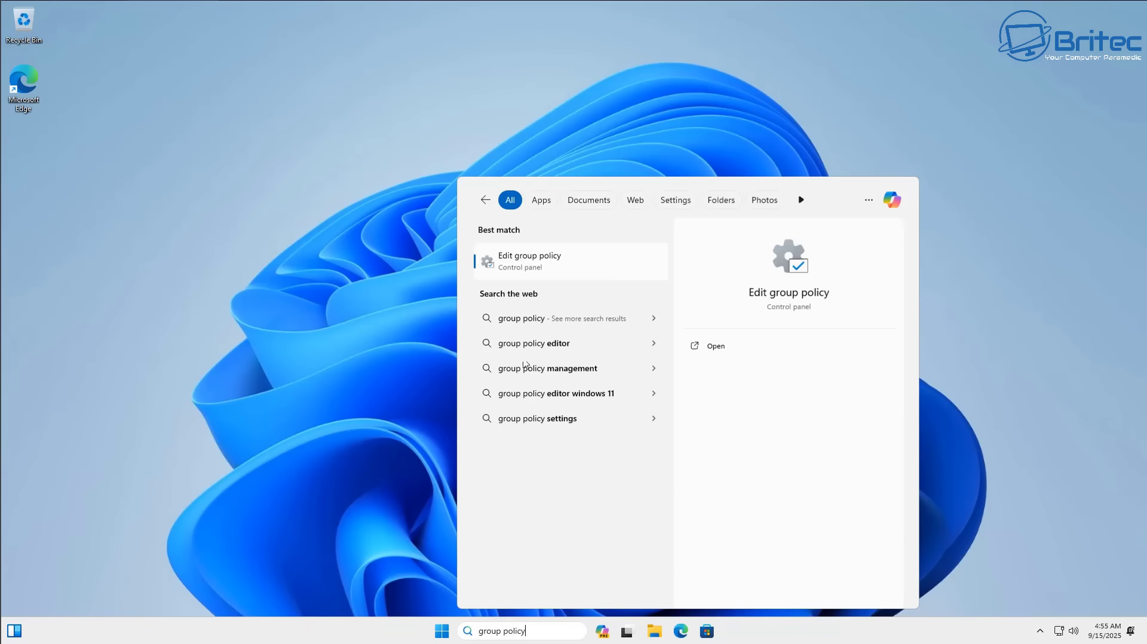
click(512, 270)
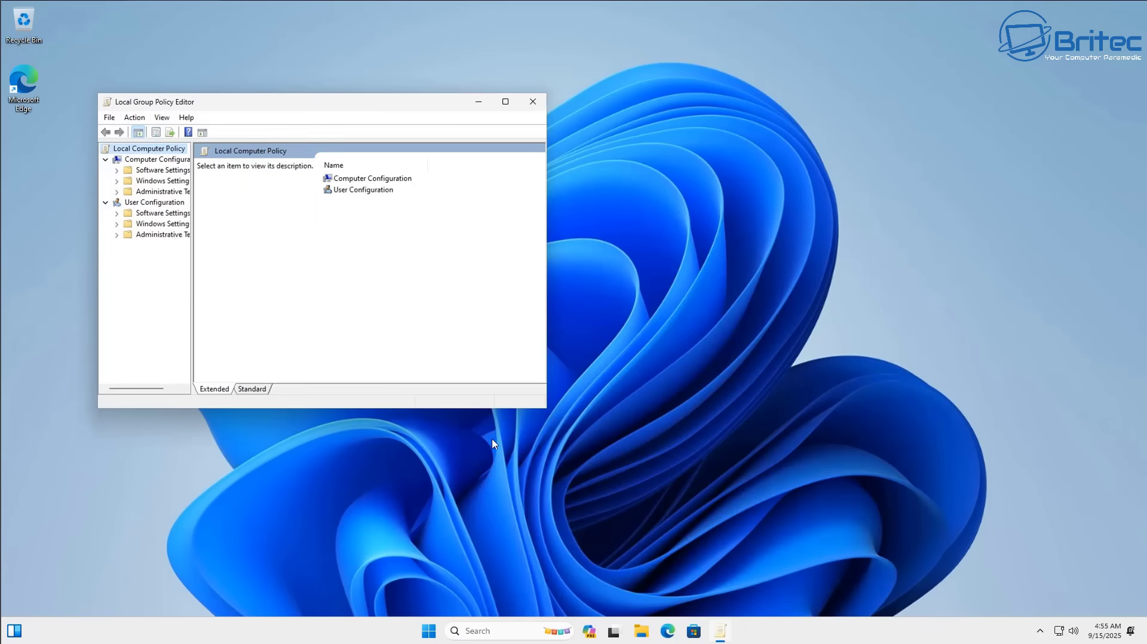
- Enlarge and reposition the Local Group Policy Editor window, and widen its tree pane to show full folder names
drag(547, 408, 842, 534)
drag(371, 105, 473, 126)
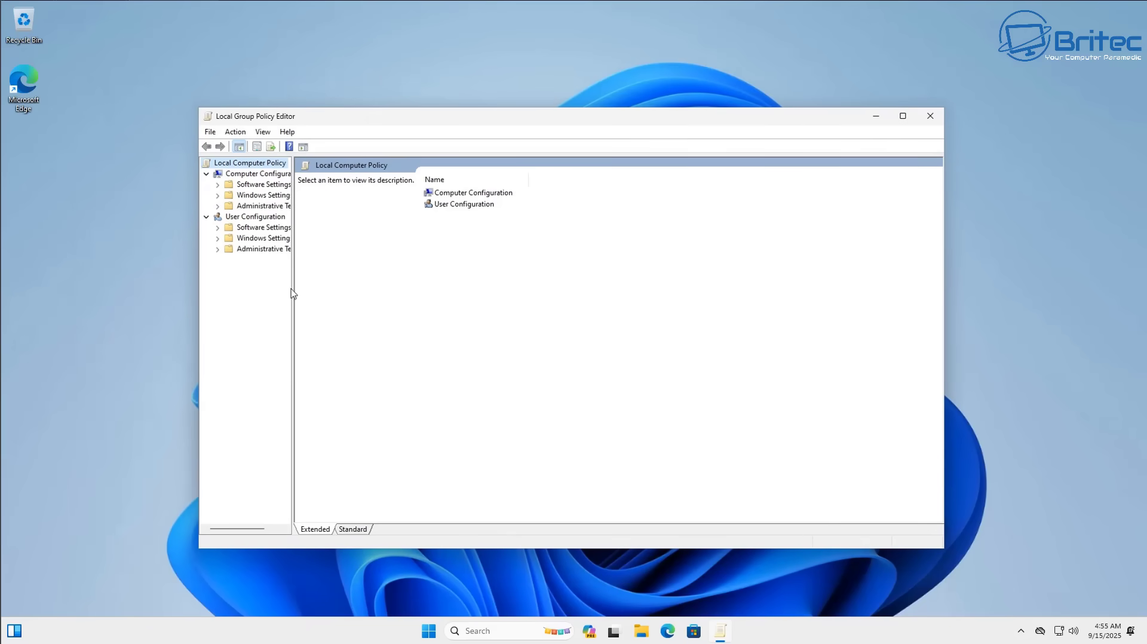
drag(292, 288, 378, 289)
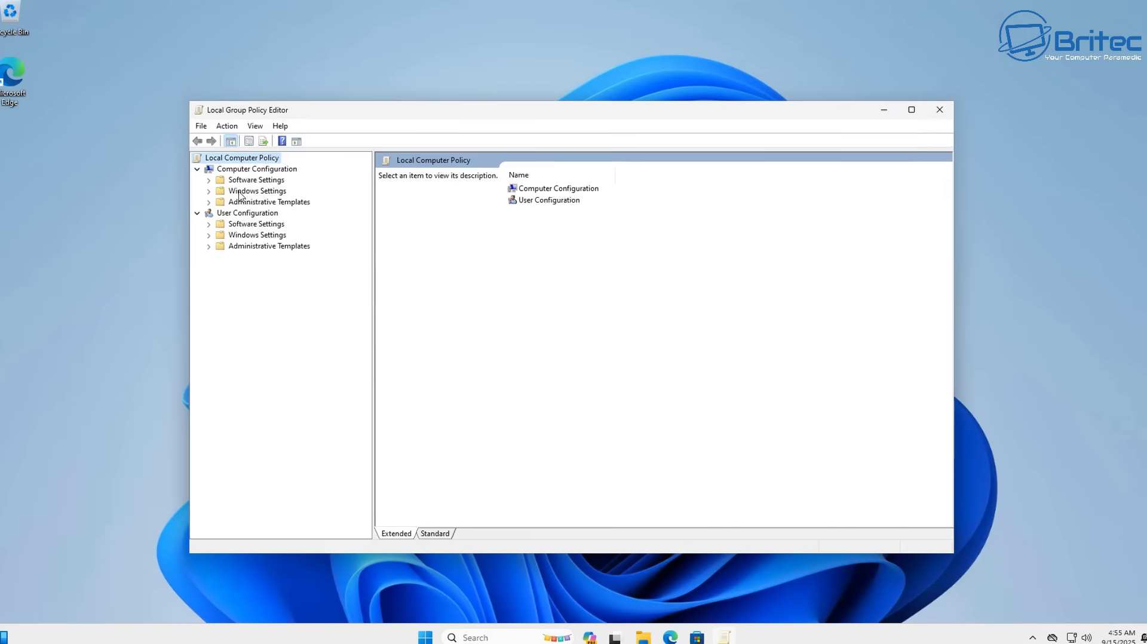
- Under Computer Configuration, go to Administrative Templates, Windows Components, Windows Update, and open the Manage end user experience folder
click(245, 201)
click(209, 201)
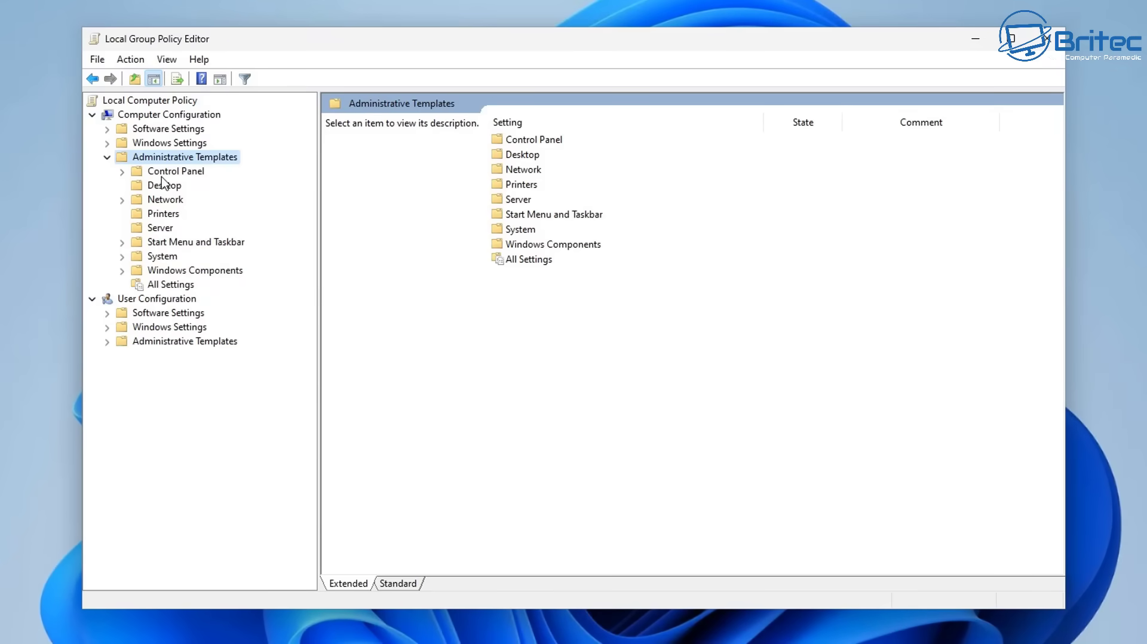
click(184, 271)
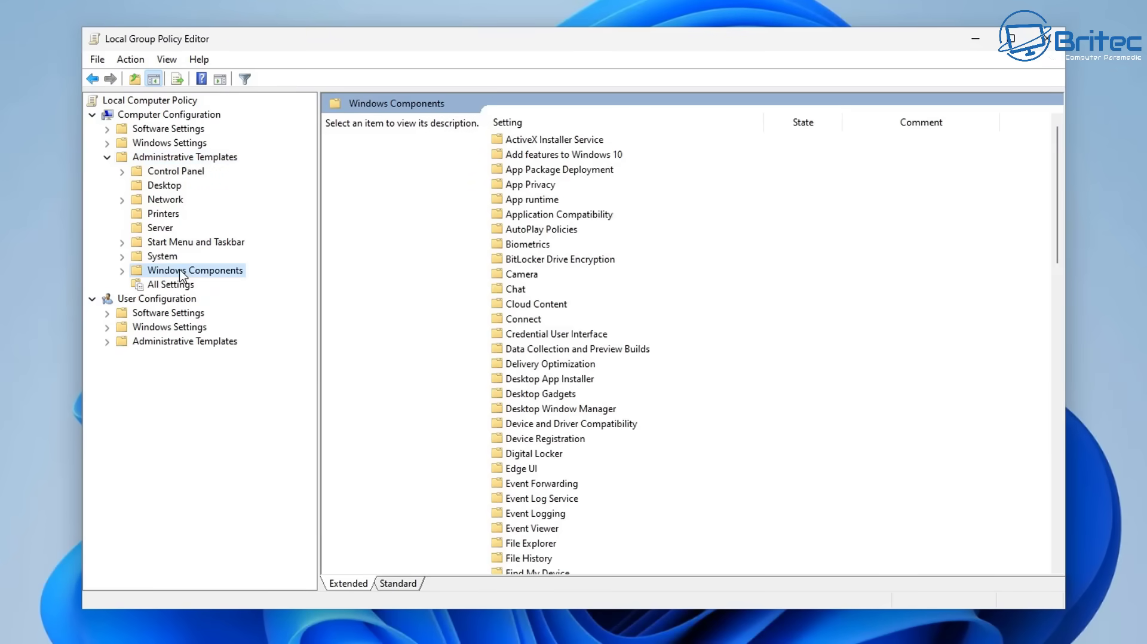
click(123, 271)
scroll(258, 359, down, 6)
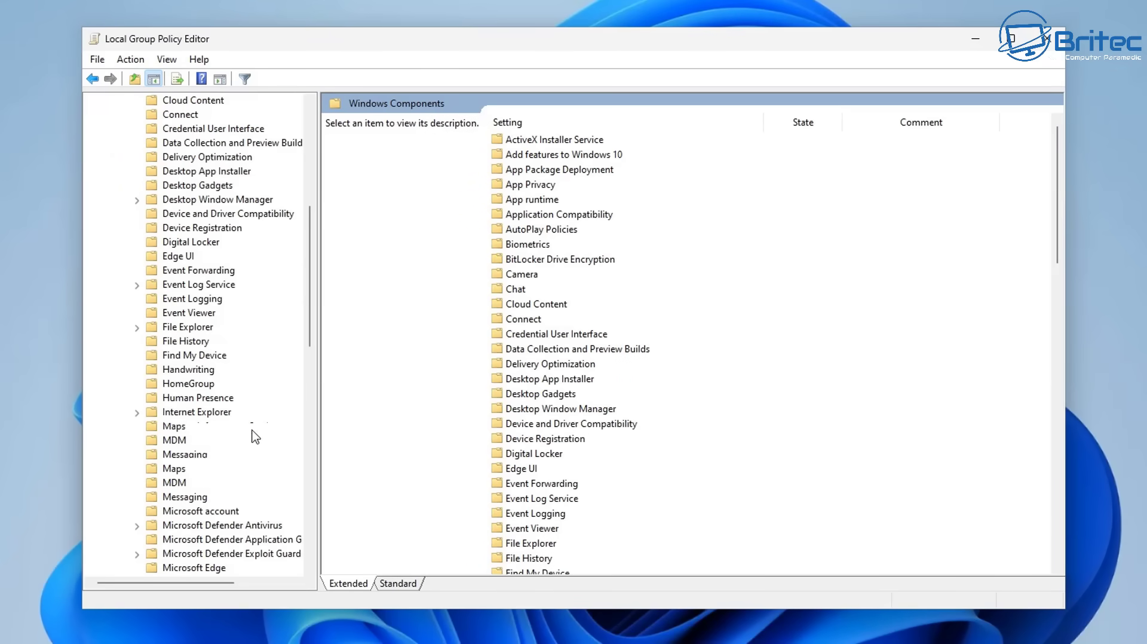
scroll(251, 439, down, 12)
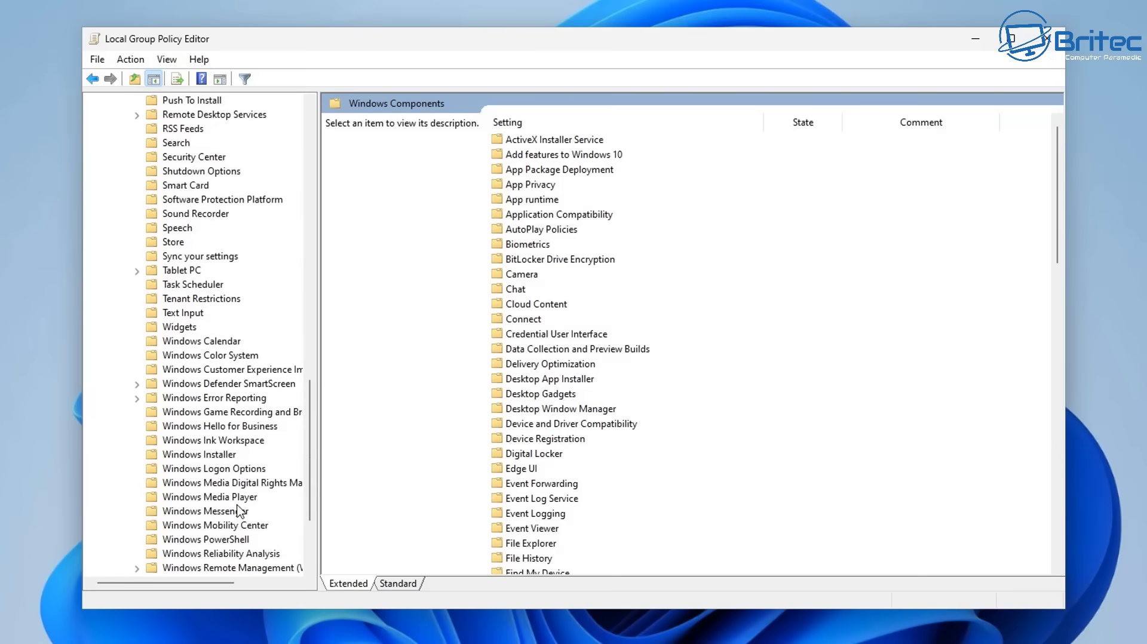
scroll(241, 511, down, 3)
click(218, 483)
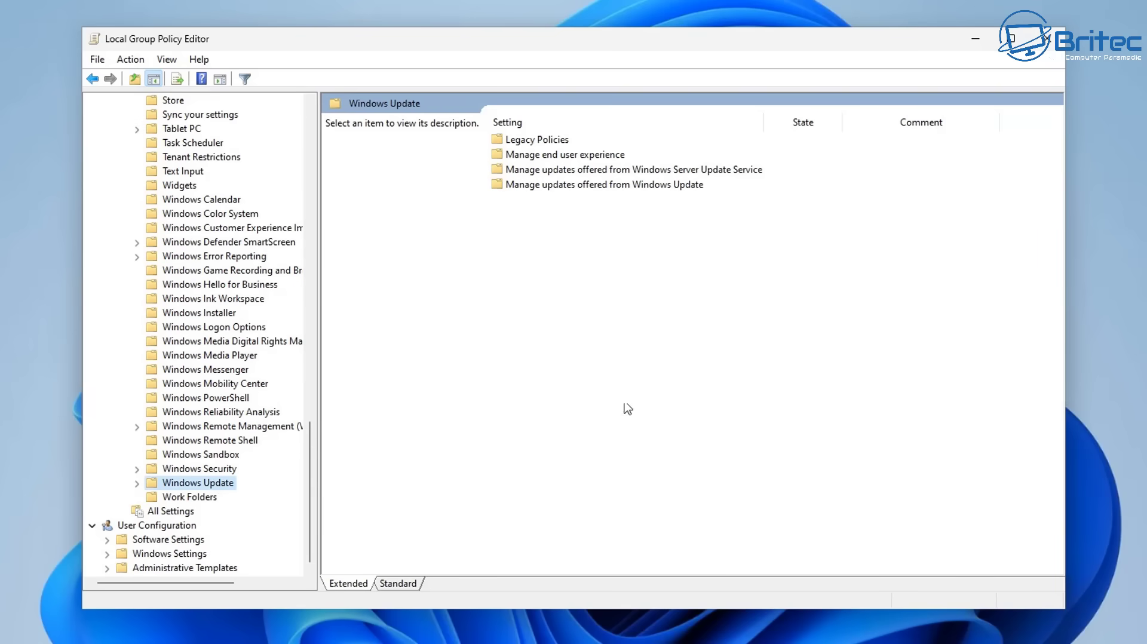
double_click(575, 157)
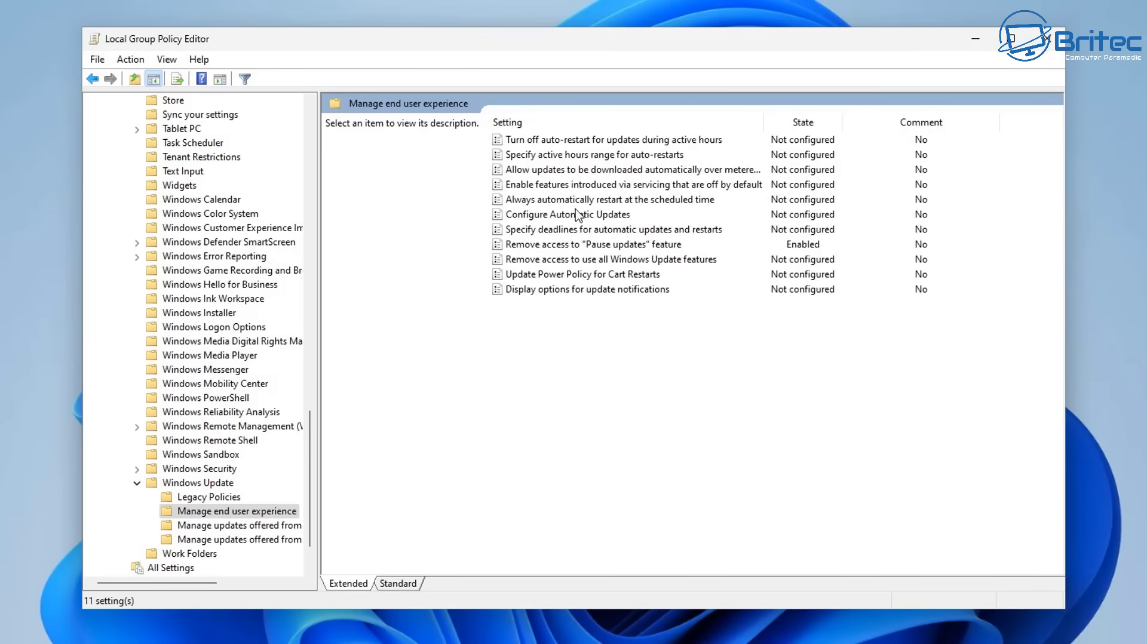
- Set the policy Remove access to "Pause updates" feature to Not Configured, apply it, and close the policy editor
click(630, 246)
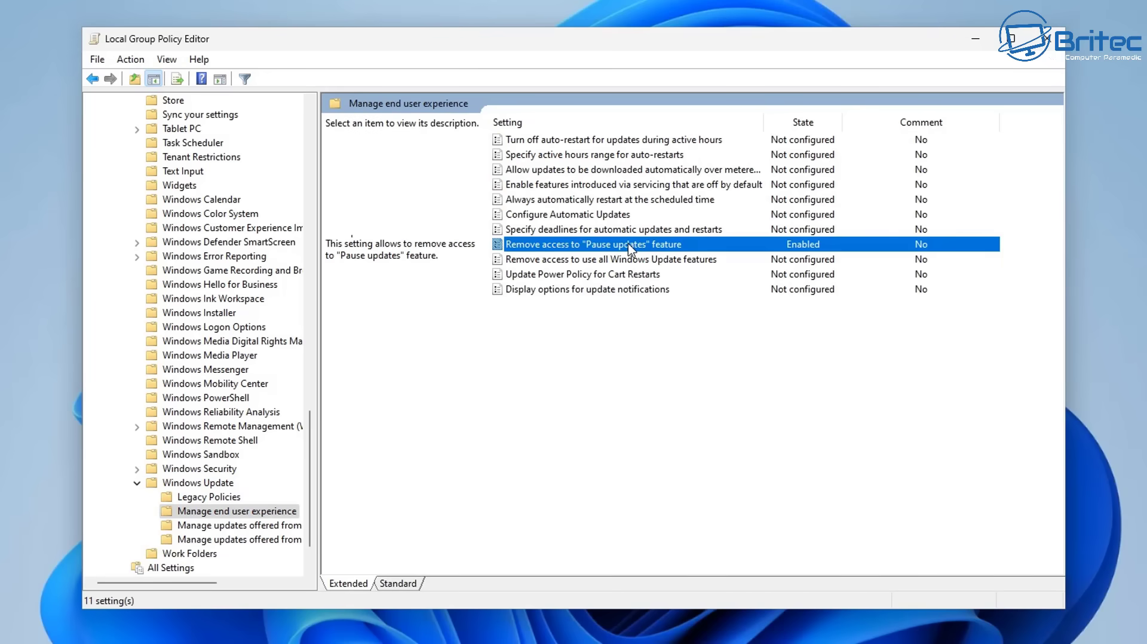
double_click(628, 243)
drag(300, 52, 676, 121)
click(386, 179)
click(836, 582)
click(717, 583)
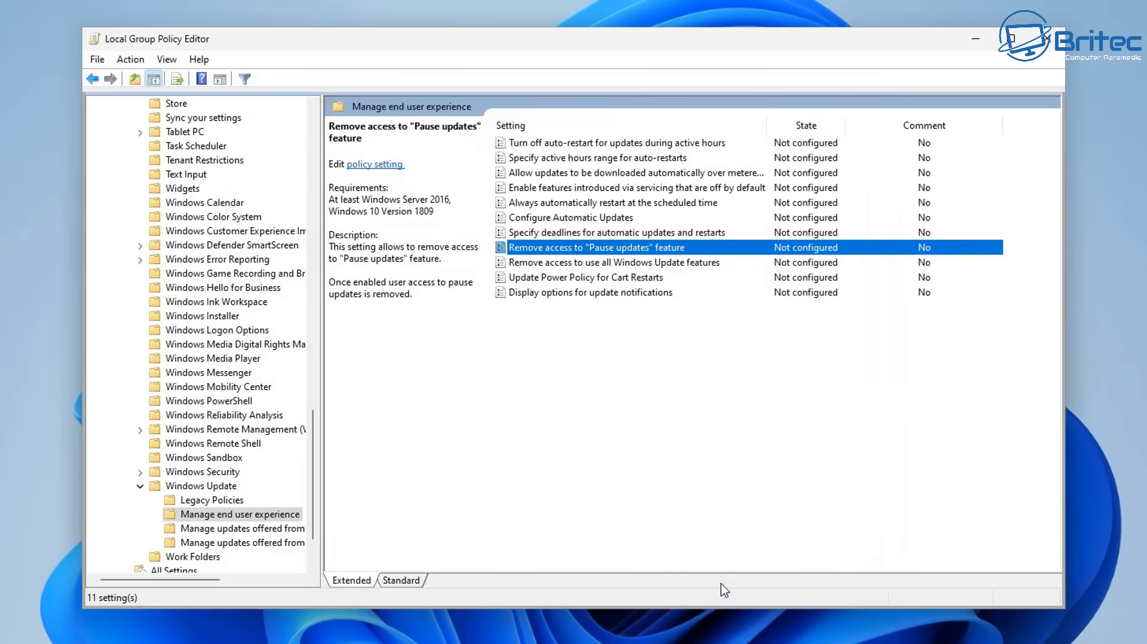
click(1052, 41)
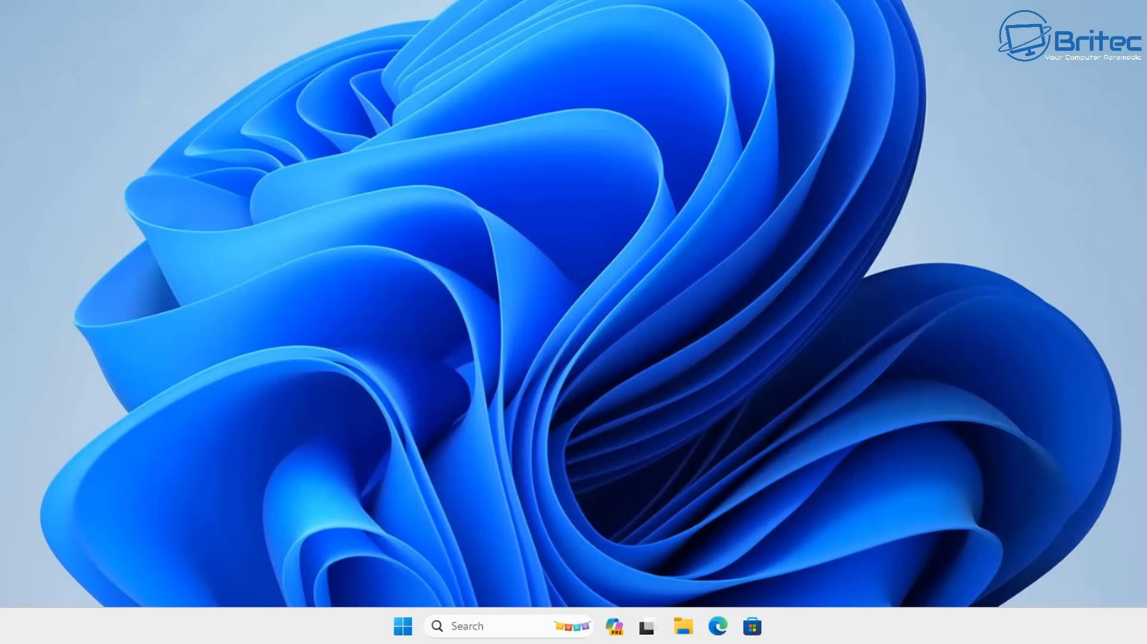
- Search for regedit, open the Registry Editor with permission to make changes, view its root keys, and close it
click(453, 627)
text(re)
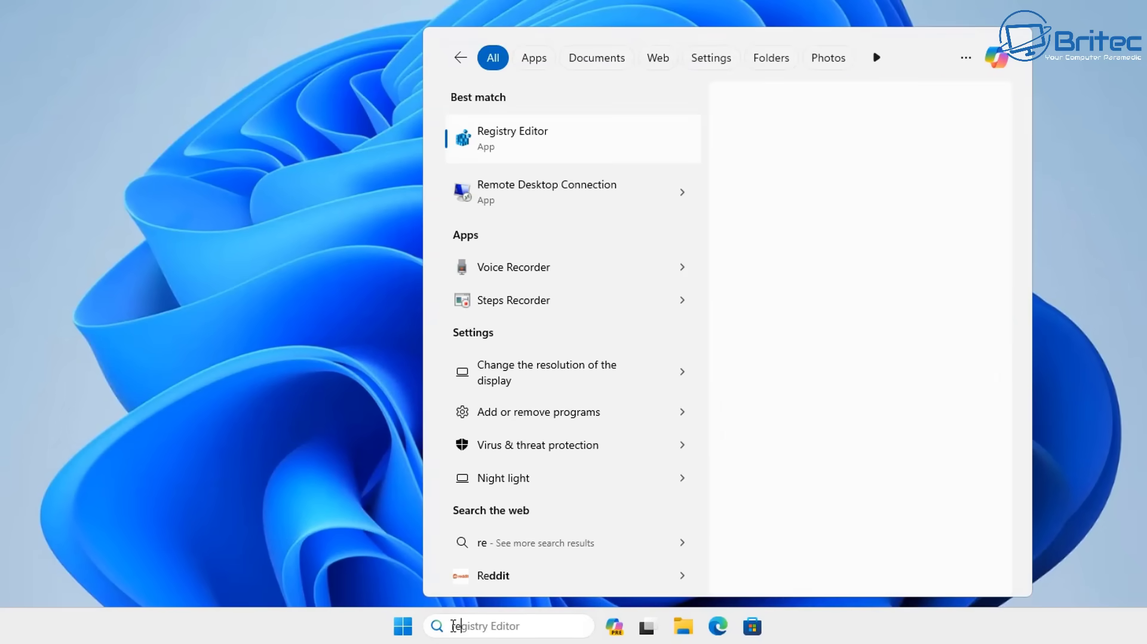
text(gedit)
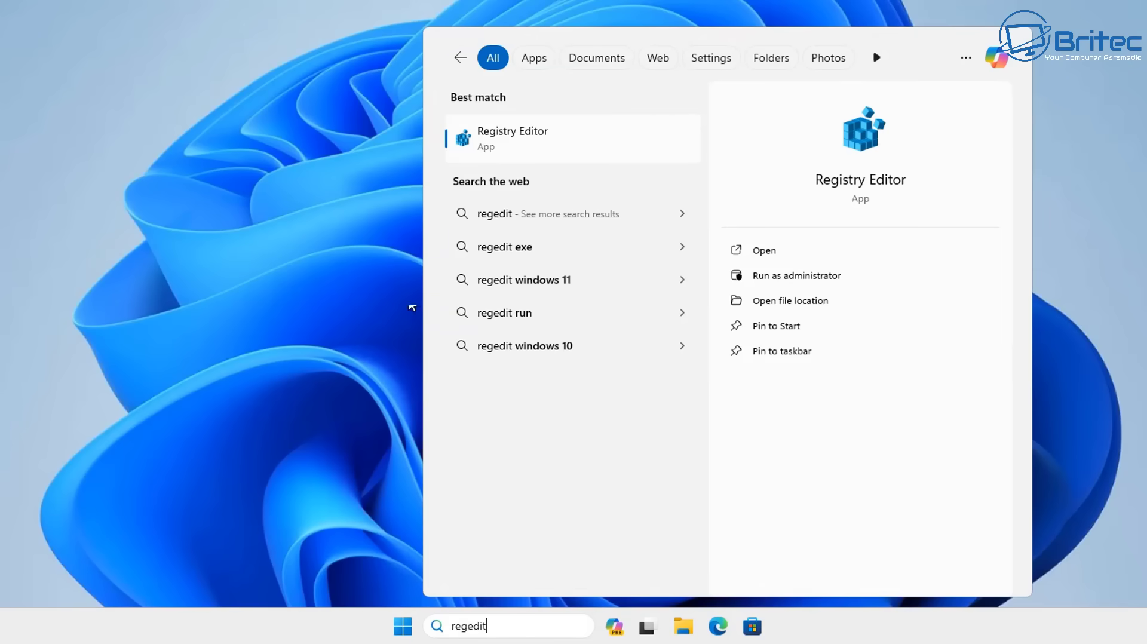
click(512, 135)
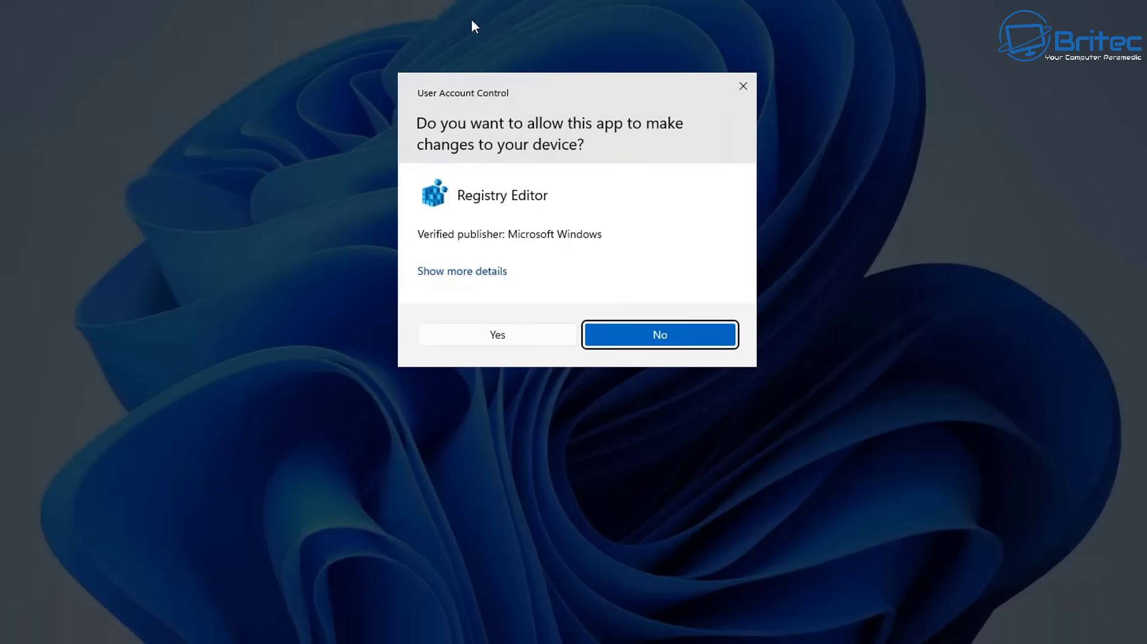
click(497, 343)
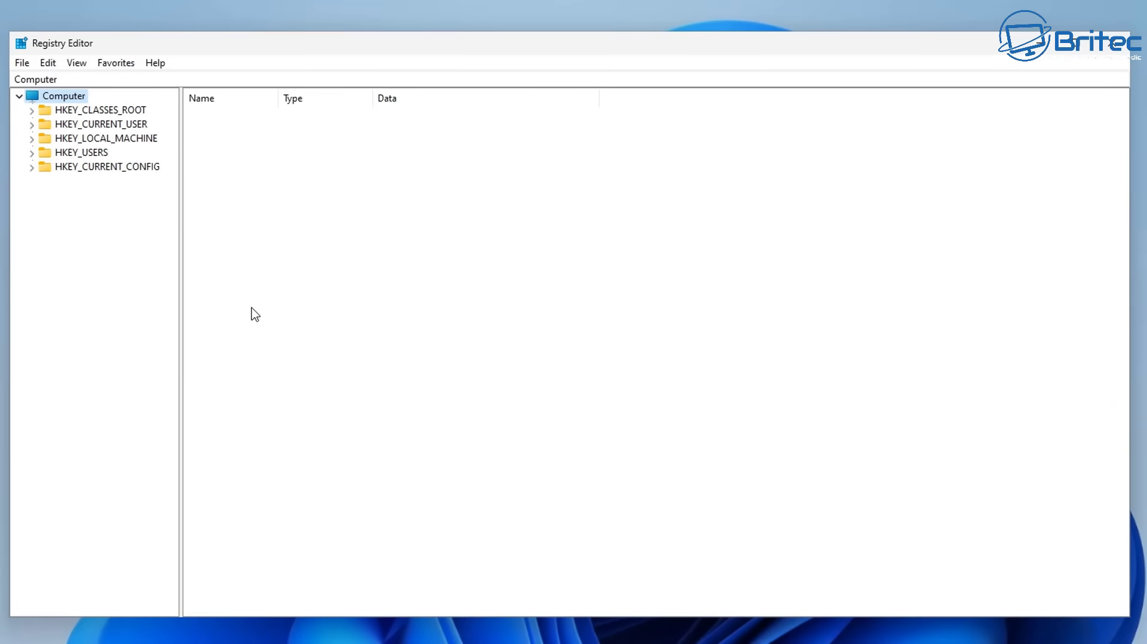
click(1122, 52)
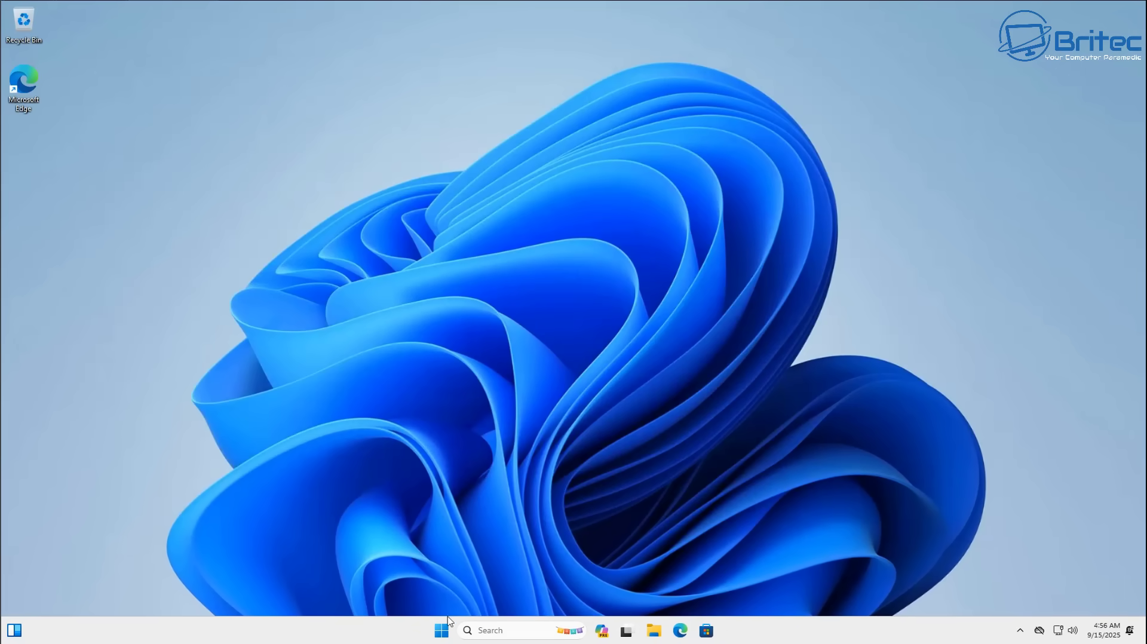
- Open Settings in a maximized window and go to the Windows Update page
click(440, 631)
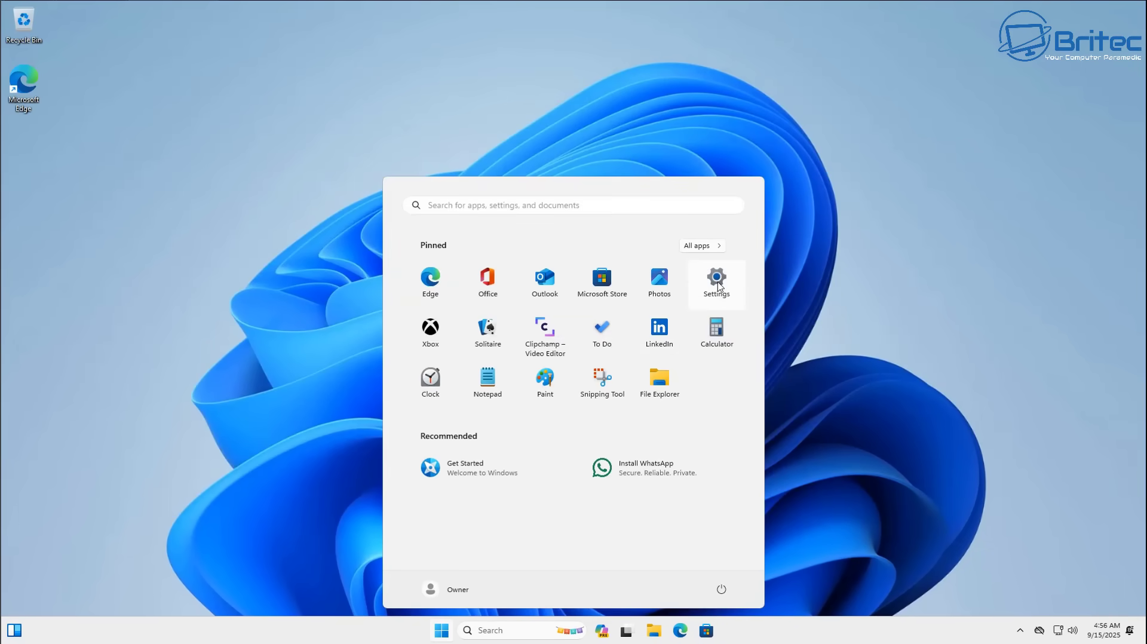
click(719, 288)
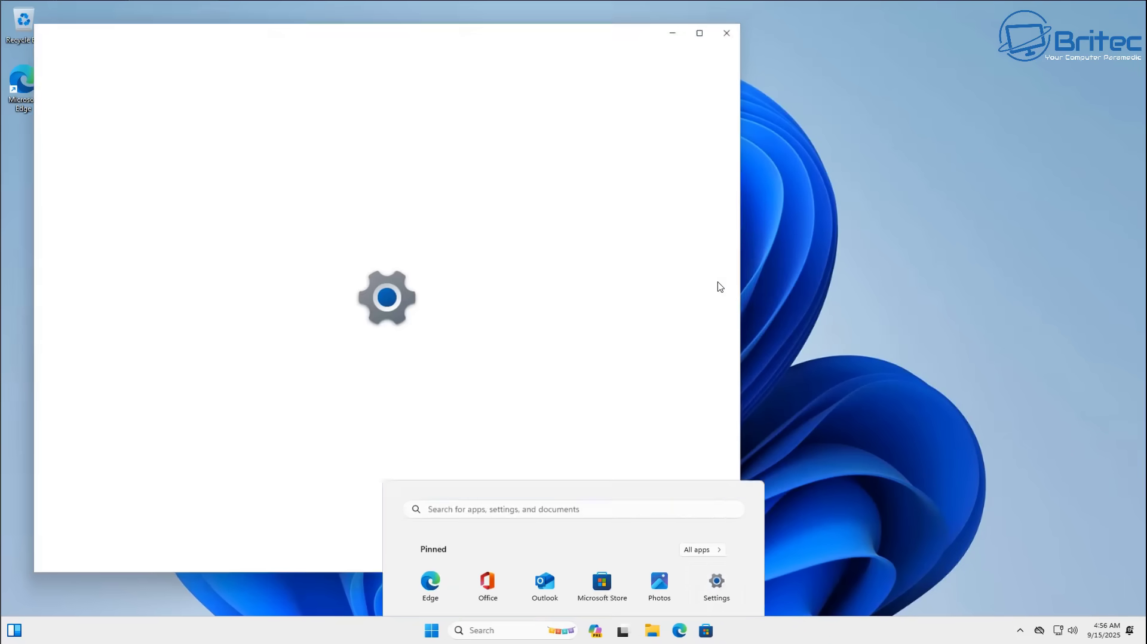
click(700, 33)
click(82, 398)
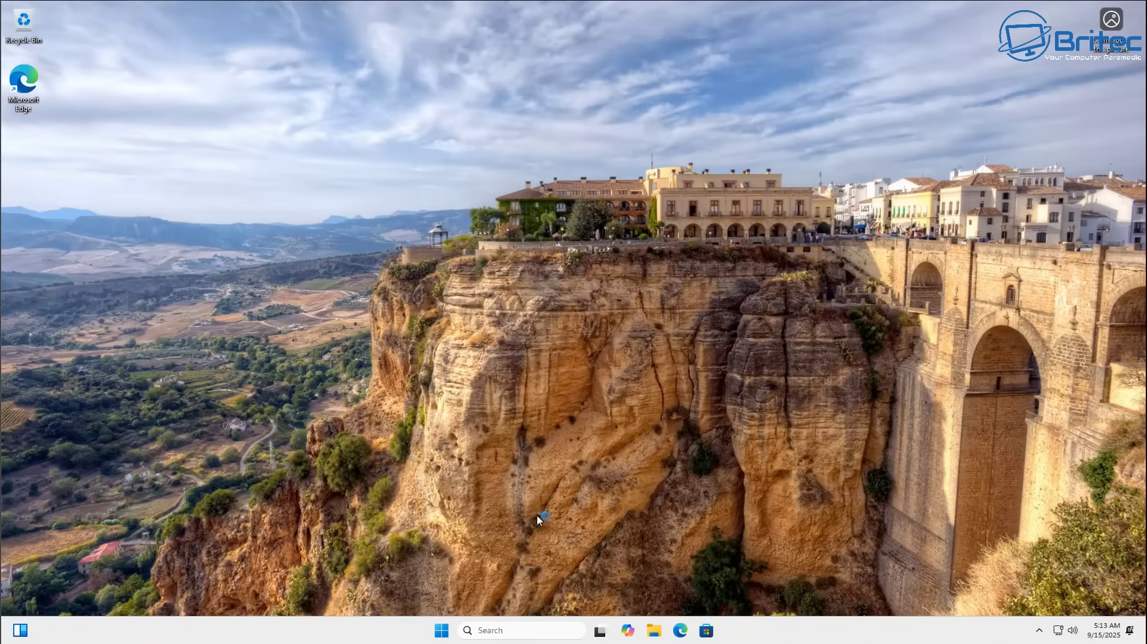
- Open Settings in a maximized window, go to Windows Update, and check for updates
click(443, 630)
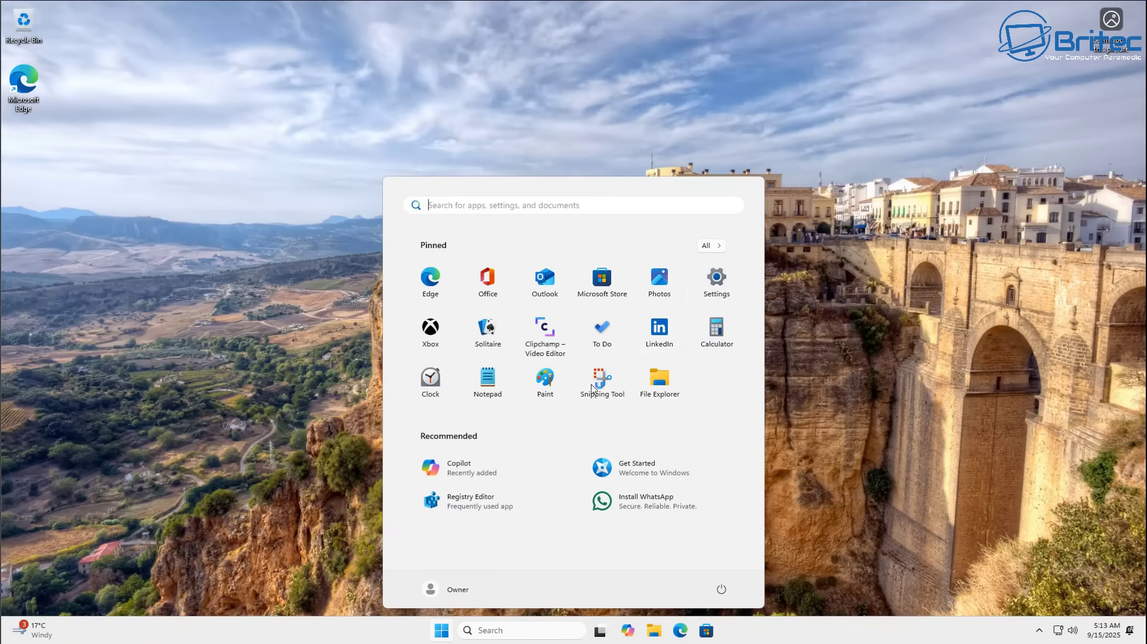
click(735, 285)
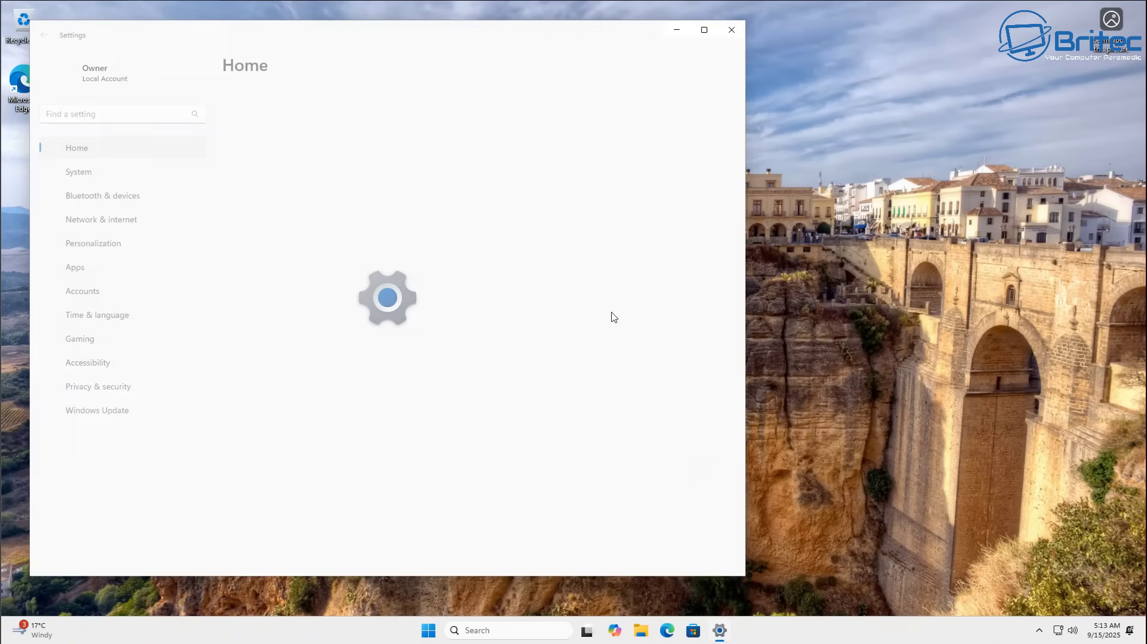
click(704, 30)
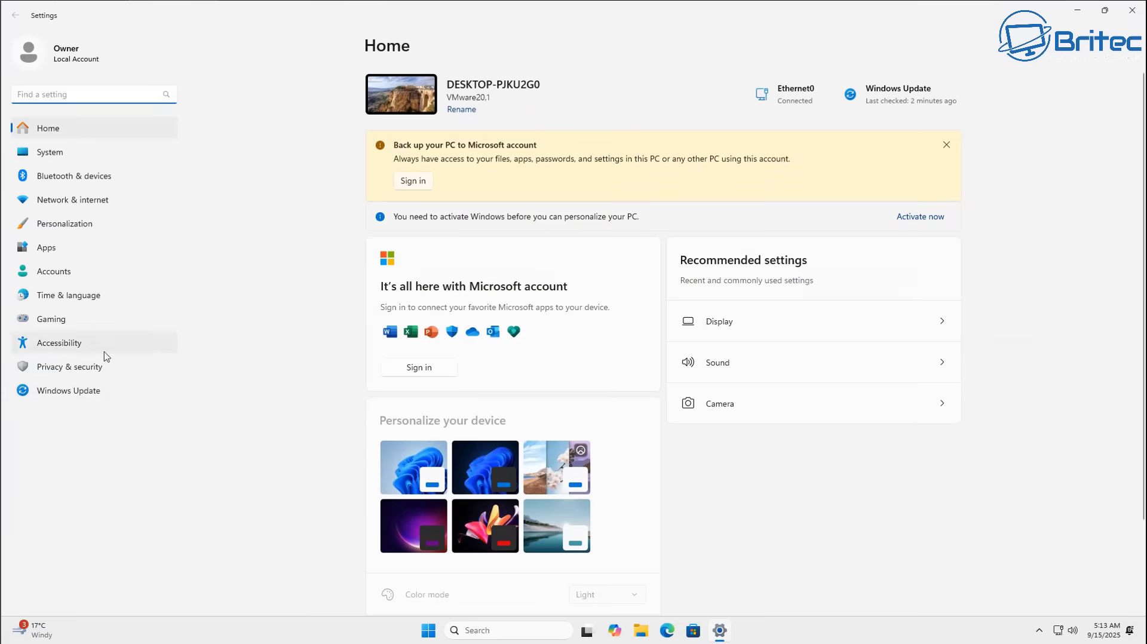
click(66, 395)
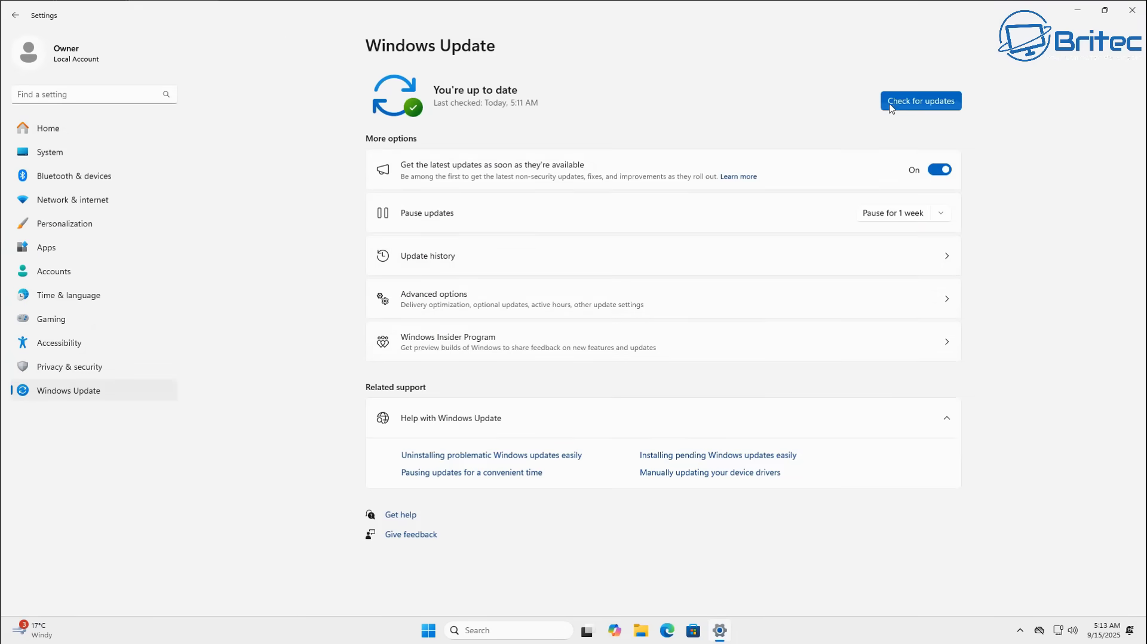
click(909, 106)
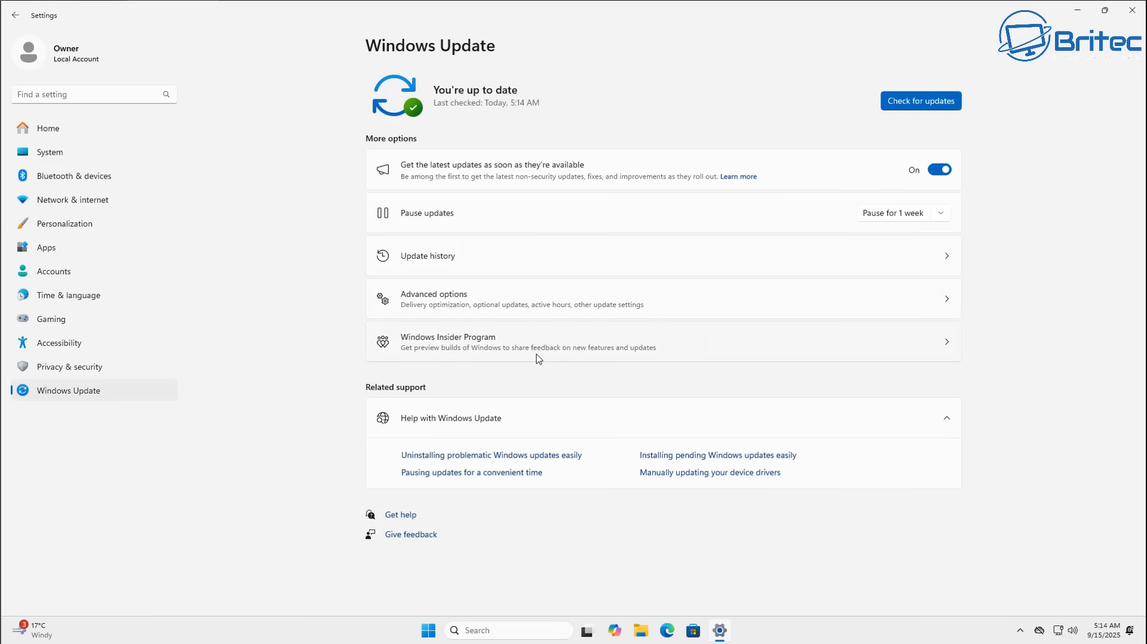
- Examine the Windows edition and version under System > About, return to the Windows Update page, and close Settings
click(54, 151)
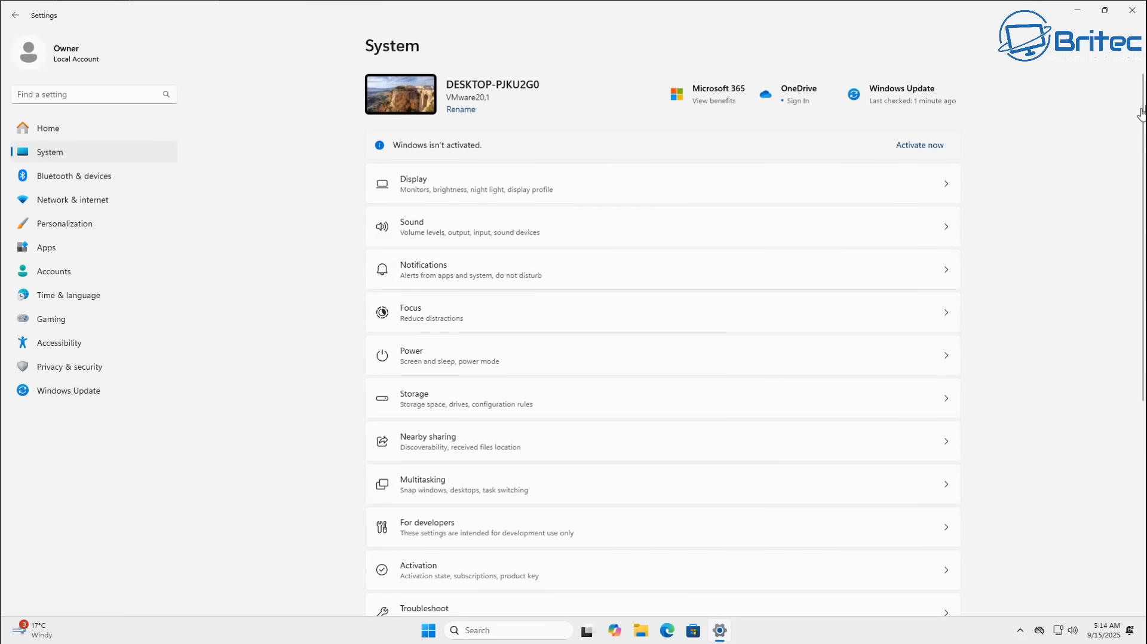
scroll(547, 461, down, 5)
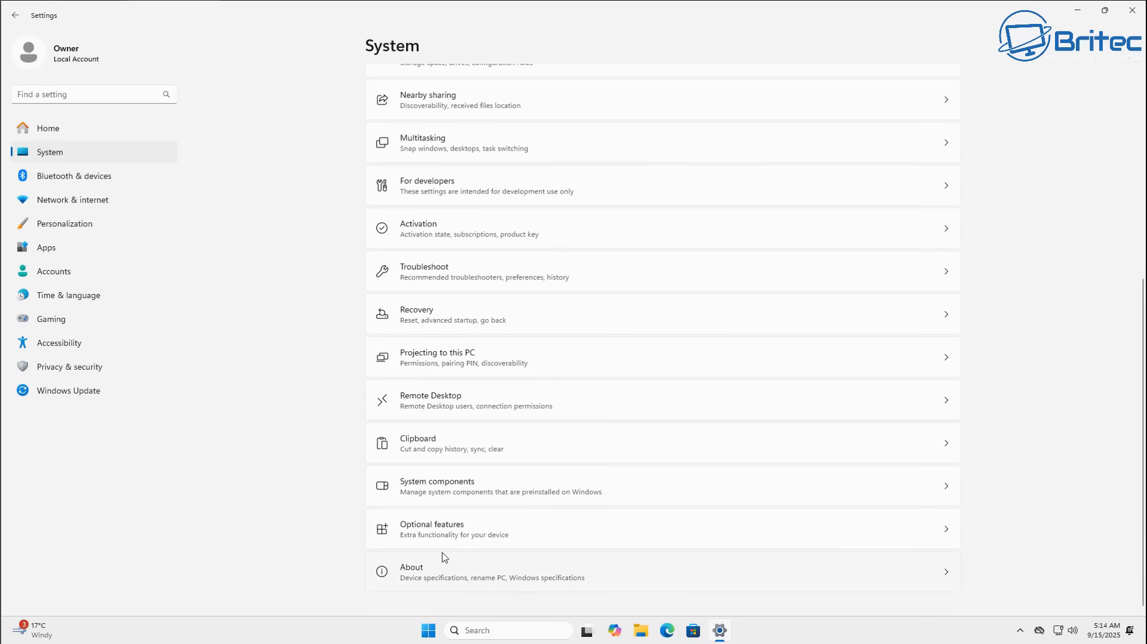
click(499, 577)
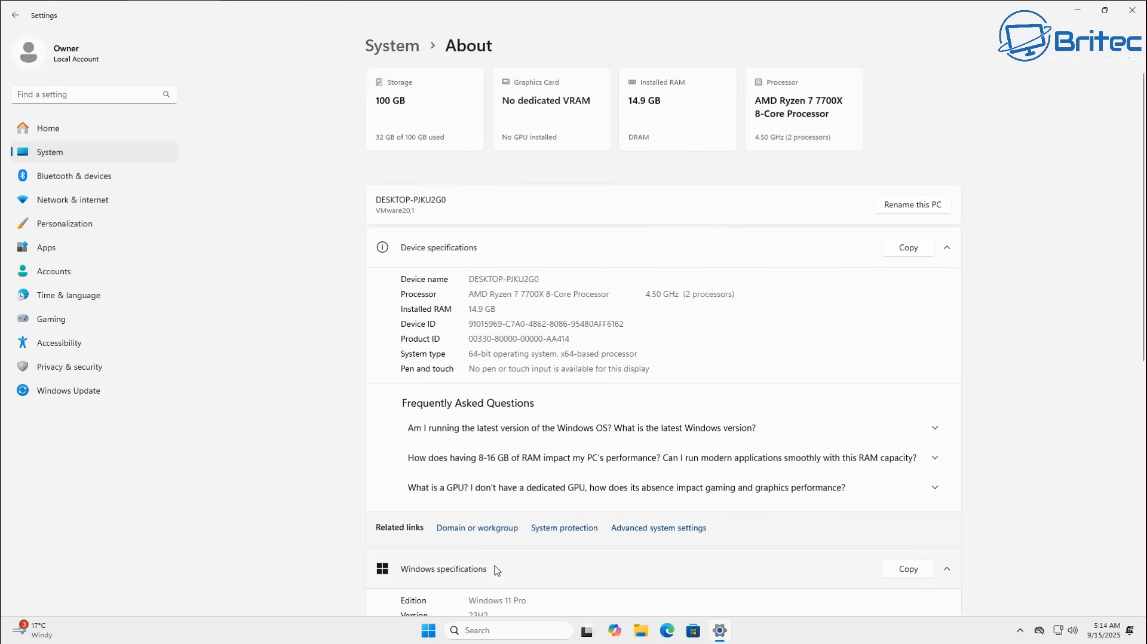
scroll(519, 476, down, 4)
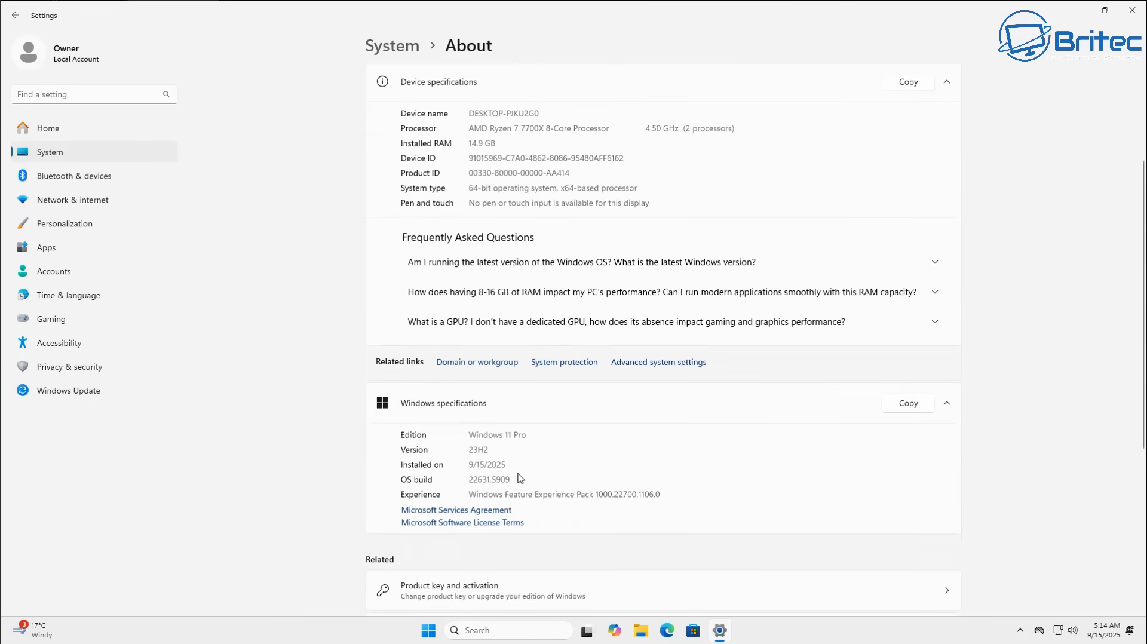
drag(496, 366, 375, 367)
drag(528, 353, 440, 354)
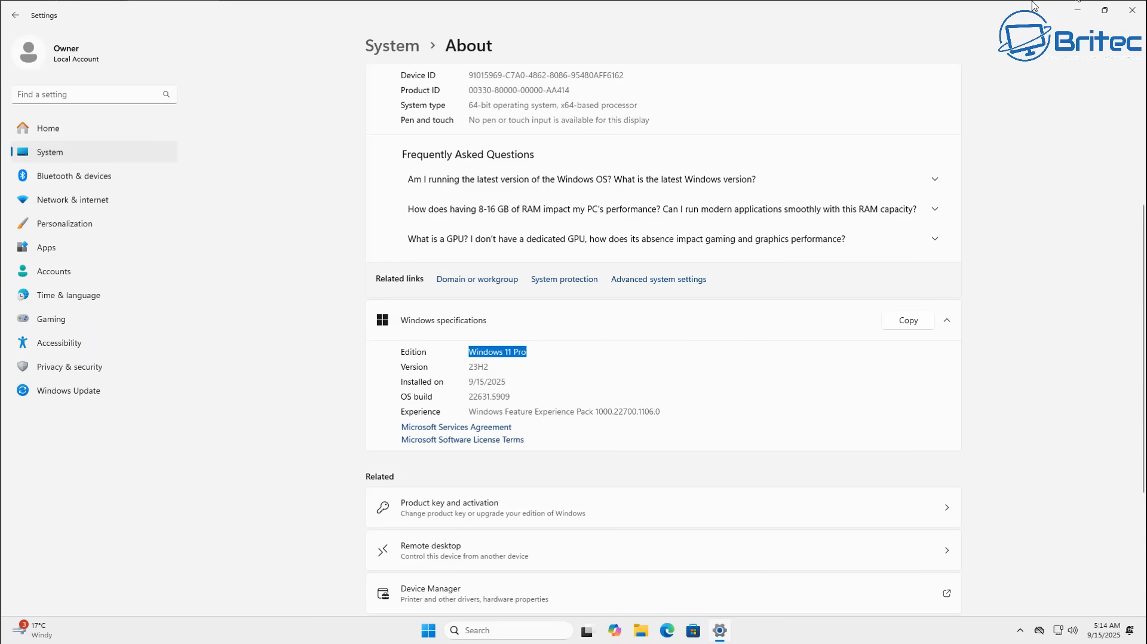
click(57, 392)
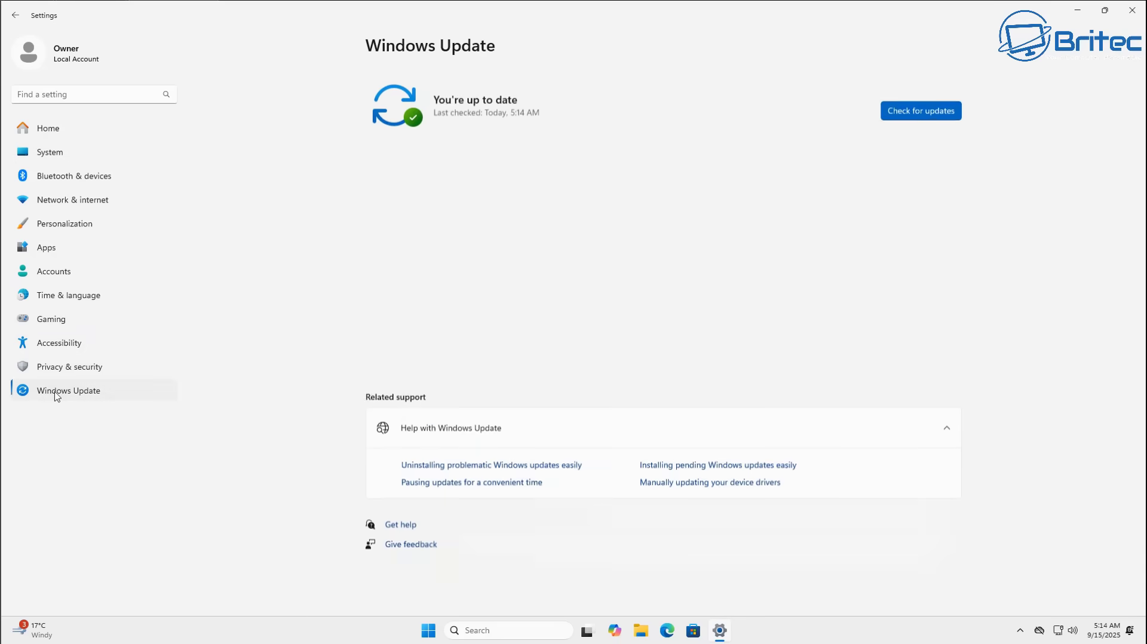
click(1132, 10)
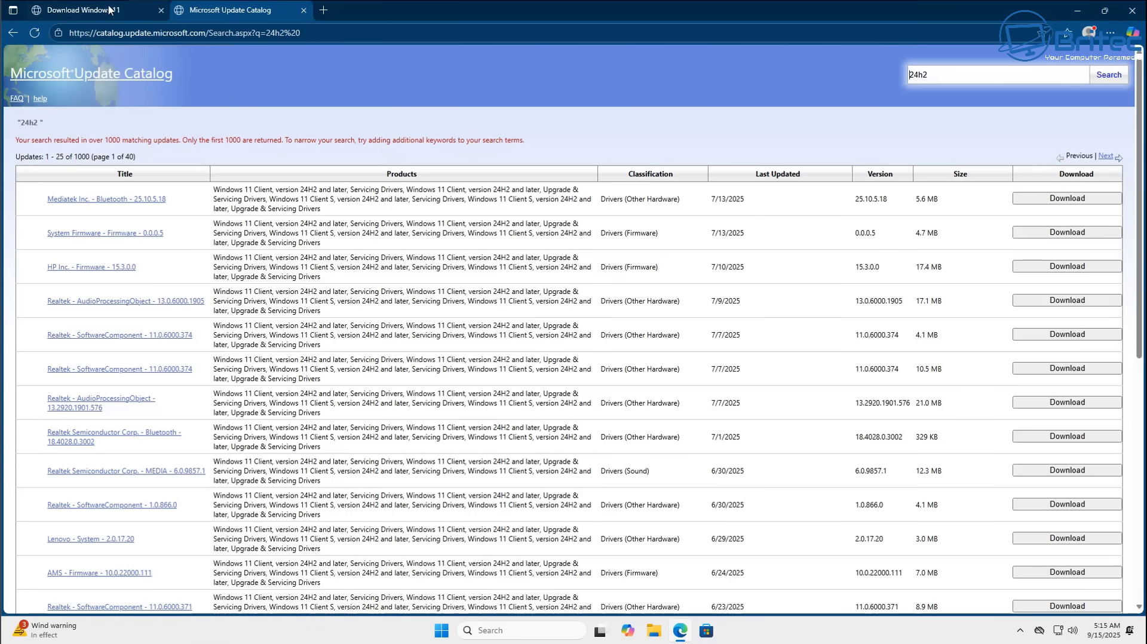
- In Microsoft Edge, download the Windows 11 Installation Assistant from the Download Windows 11 page, and run it with permission to make changes
click(90, 14)
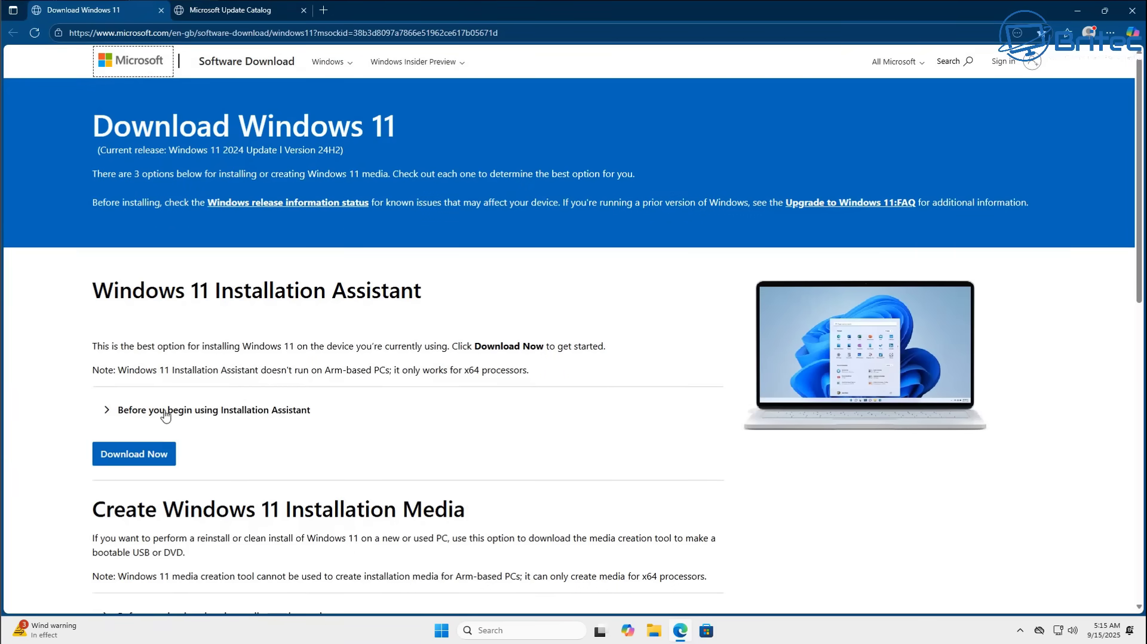
click(101, 147)
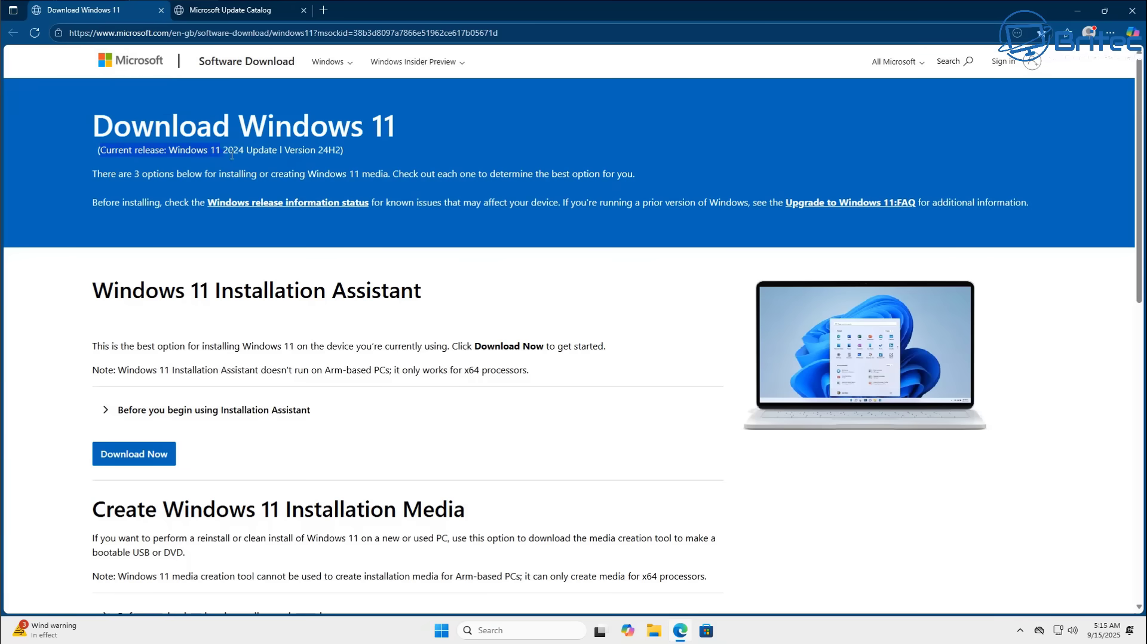
click(149, 461)
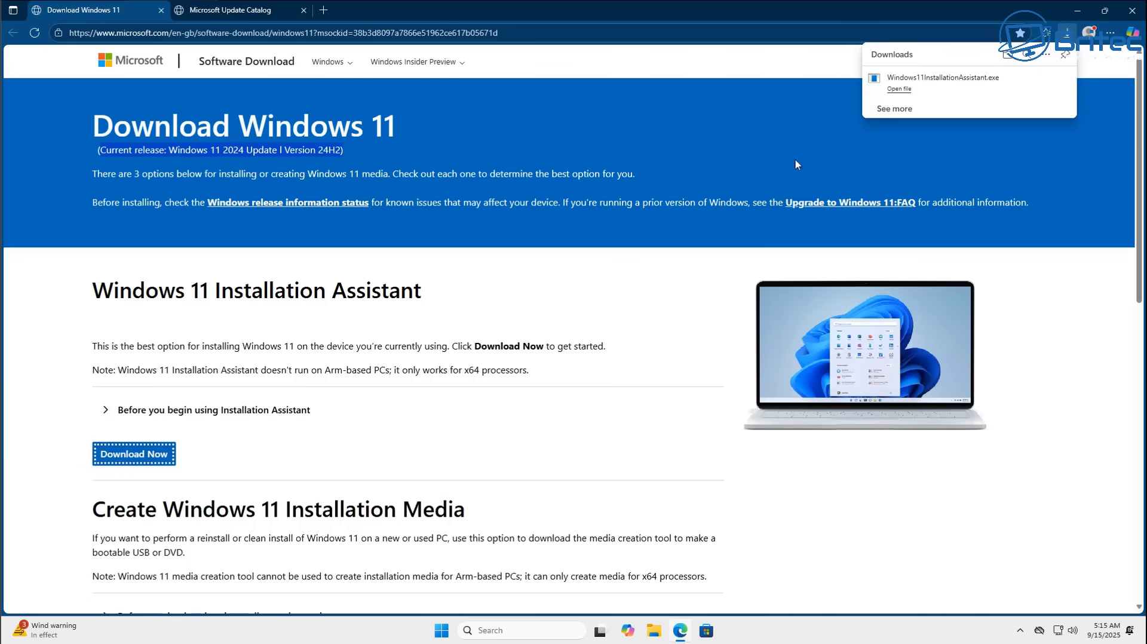
click(916, 89)
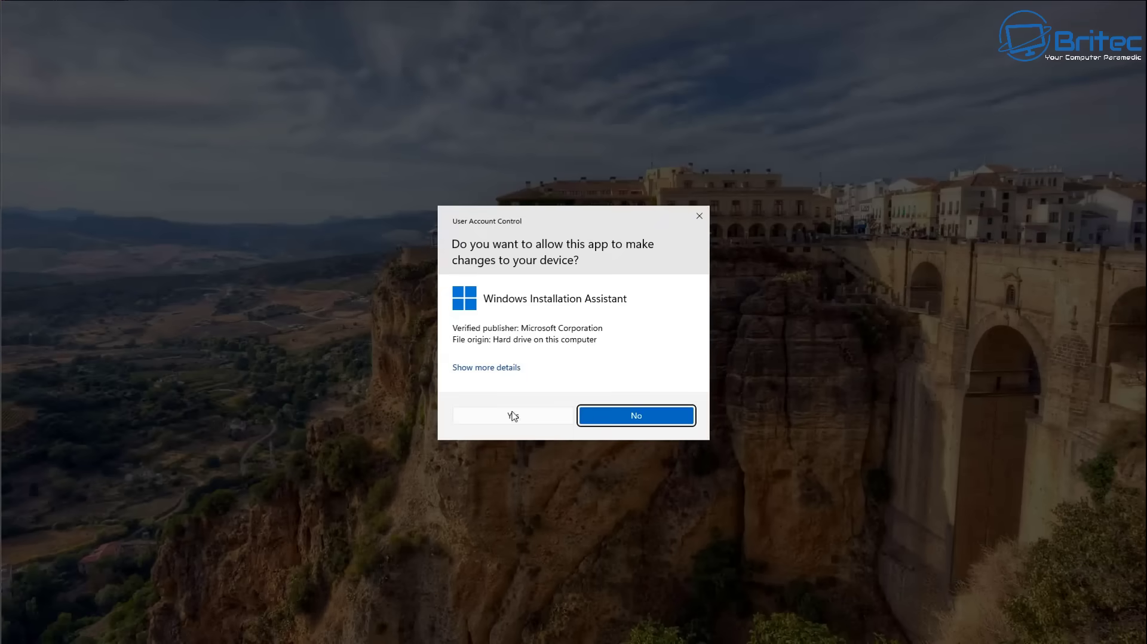
click(498, 419)
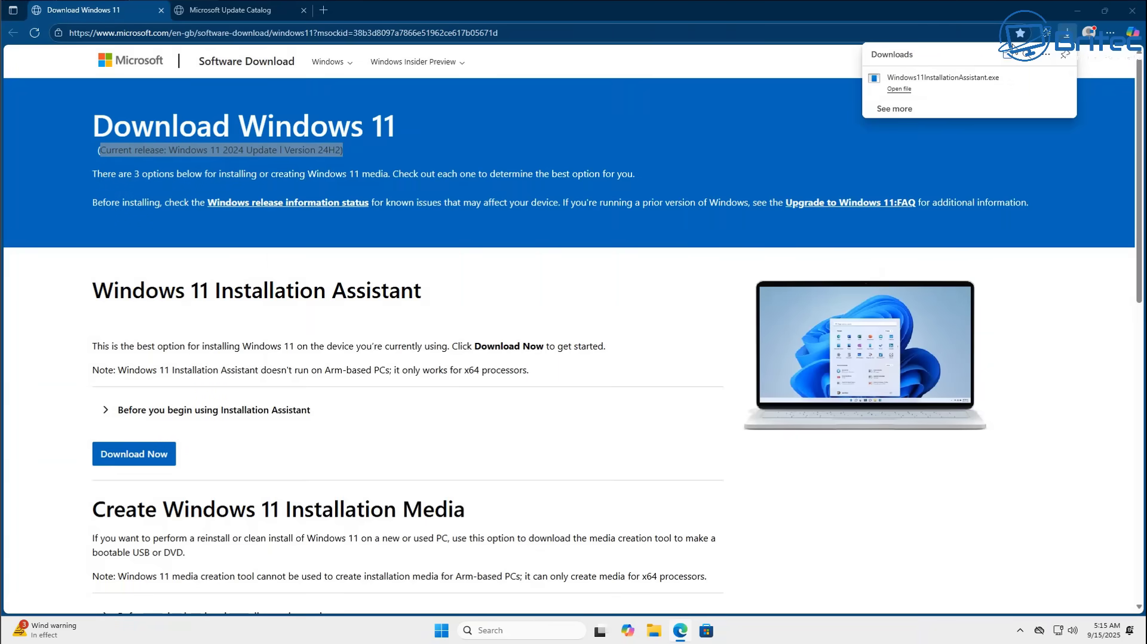
click(1078, 12)
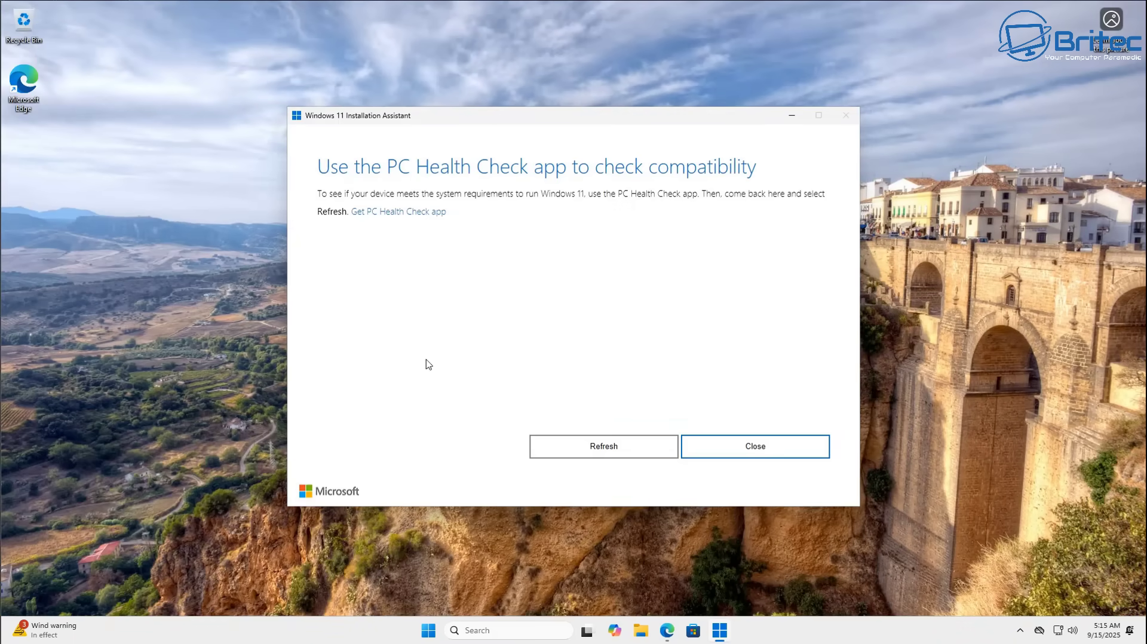
- Refresh the Installation Assistant's compatibility check, get the PC Health Check app, and bring its setup into view
click(613, 448)
click(406, 213)
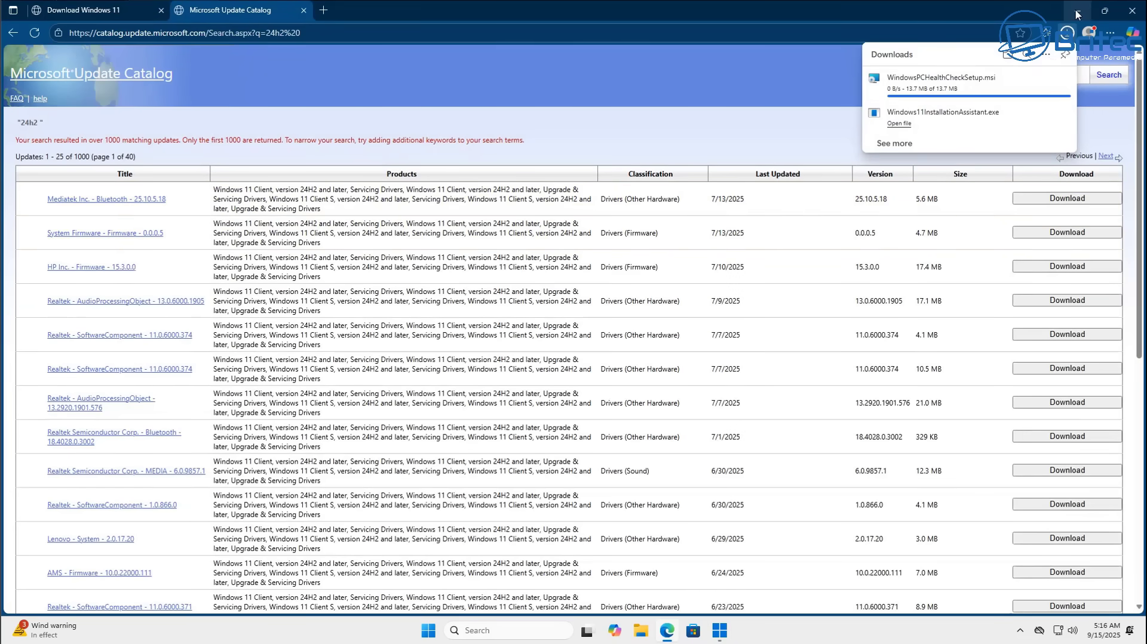
mouse_move(946, 86)
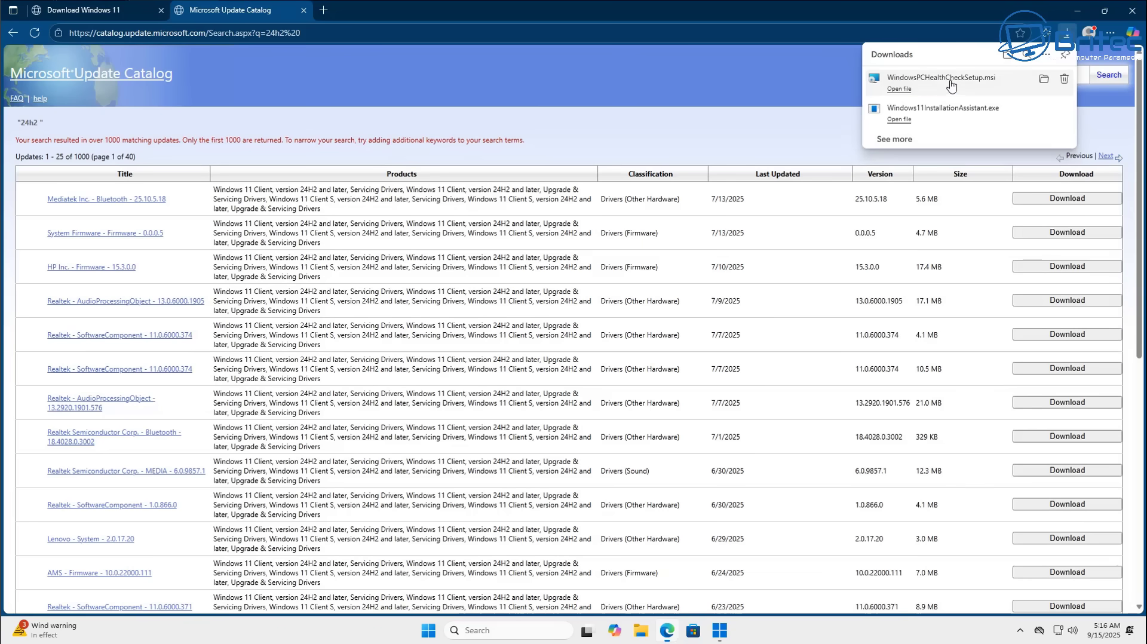
click(1077, 10)
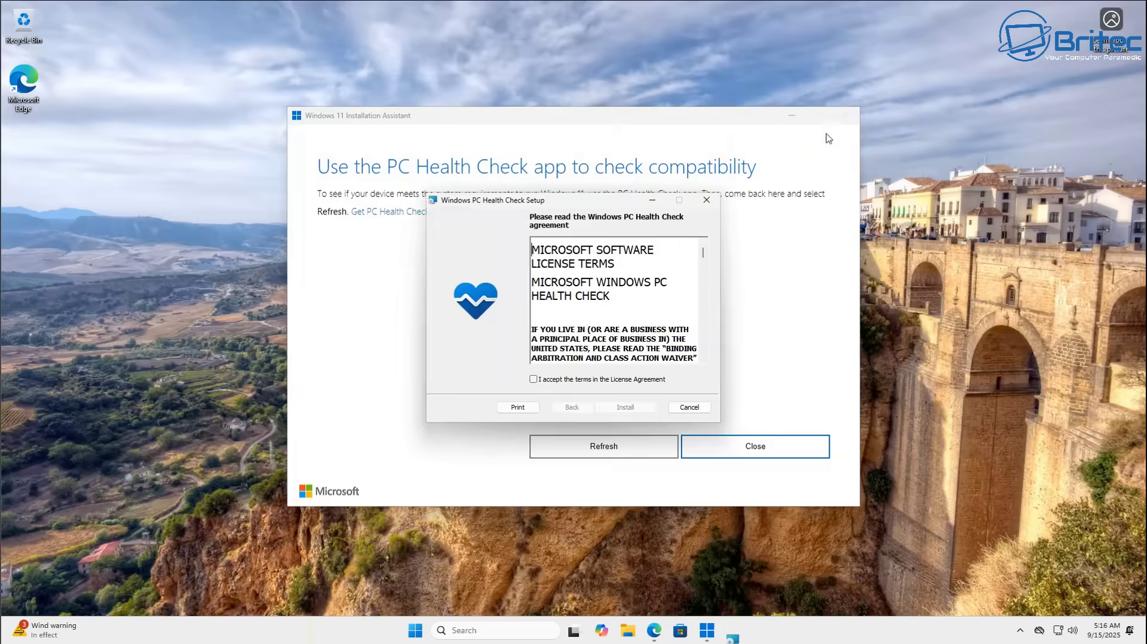
- Accept the PC Health Check license terms, install the app, and finish setup with the option to open it
click(533, 379)
click(645, 409)
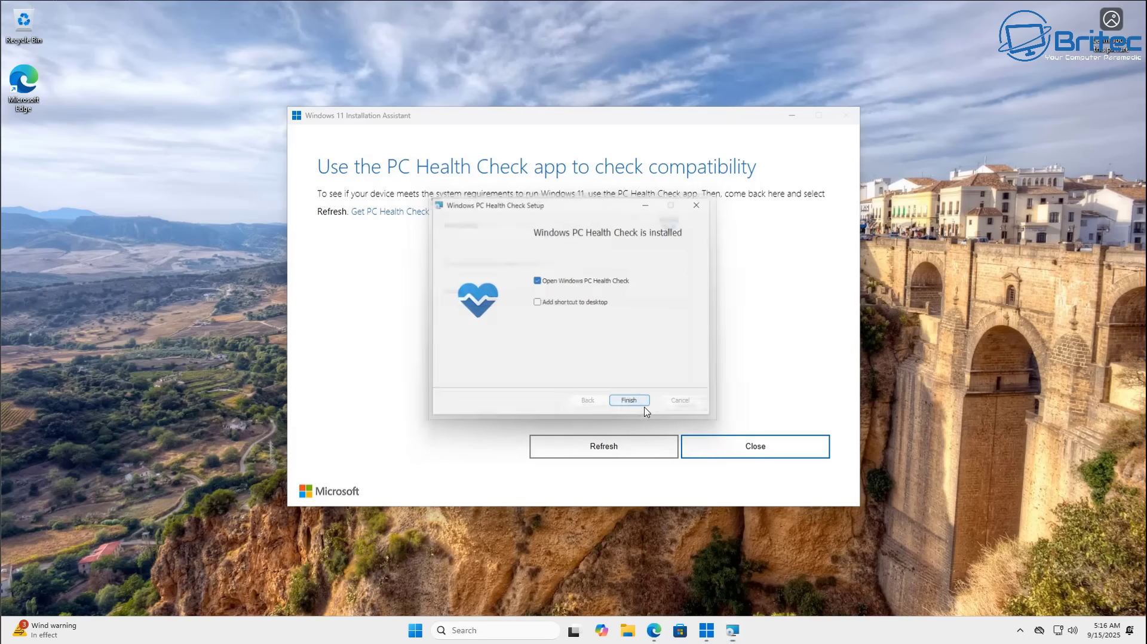
click(644, 407)
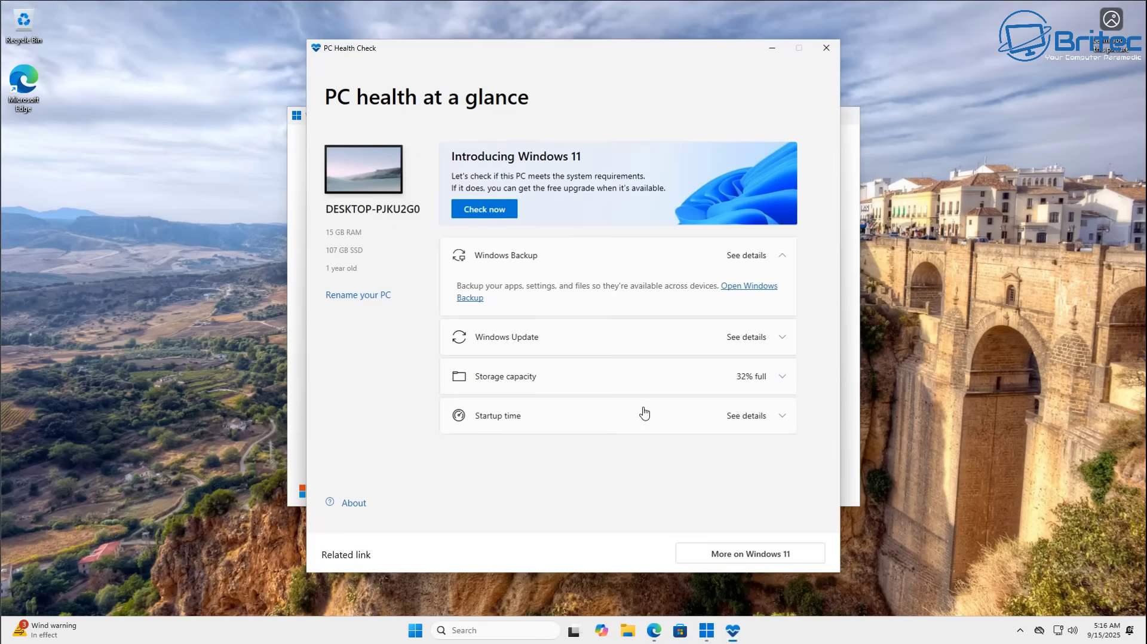
- Check the PC against the Windows 11 requirements, review all the detailed results, and close PC Health Check
click(499, 216)
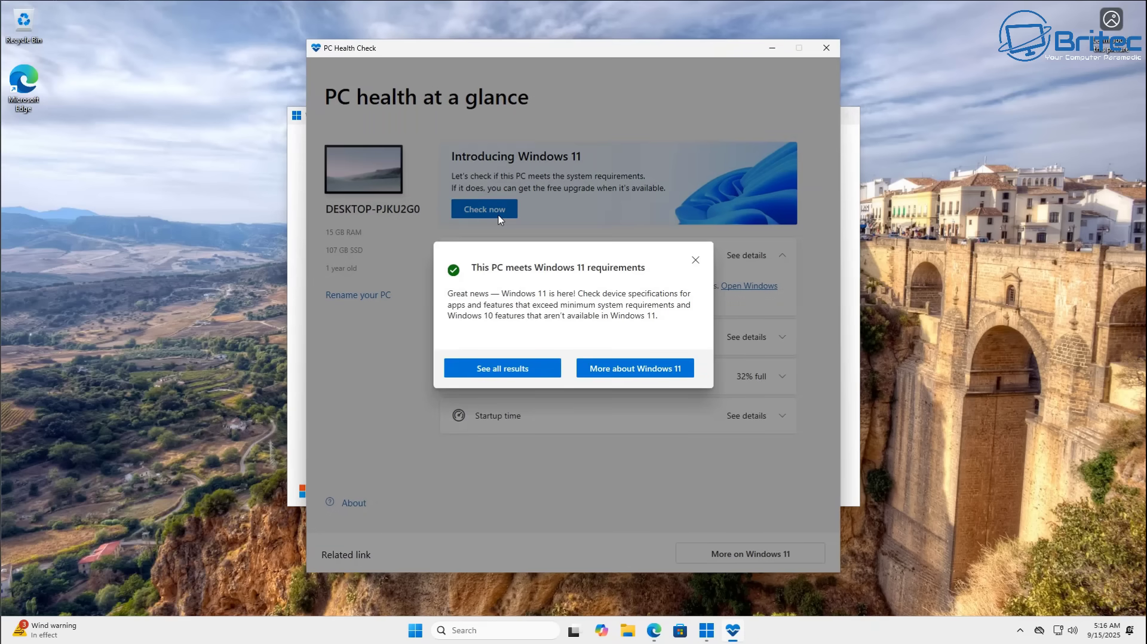
click(512, 367)
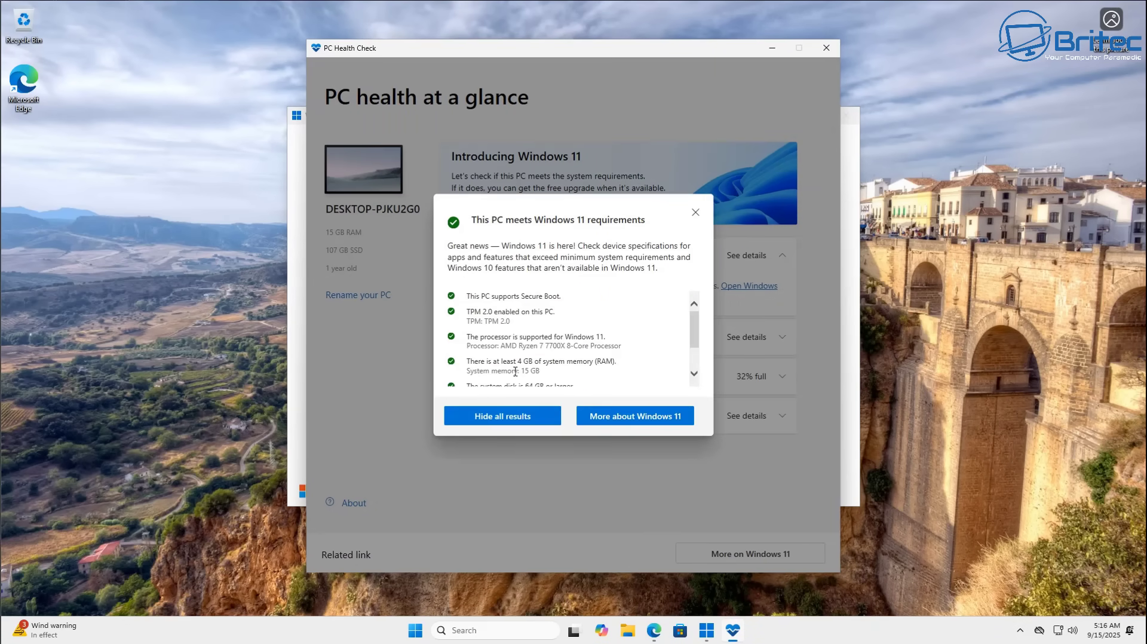
scroll(536, 328, down, 2)
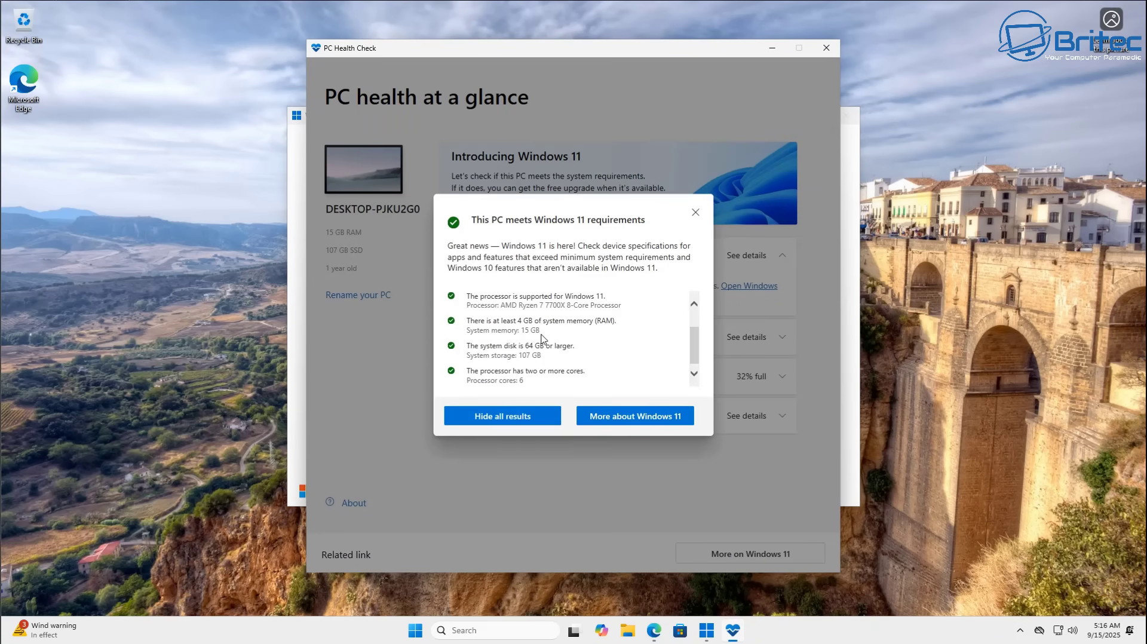
click(695, 212)
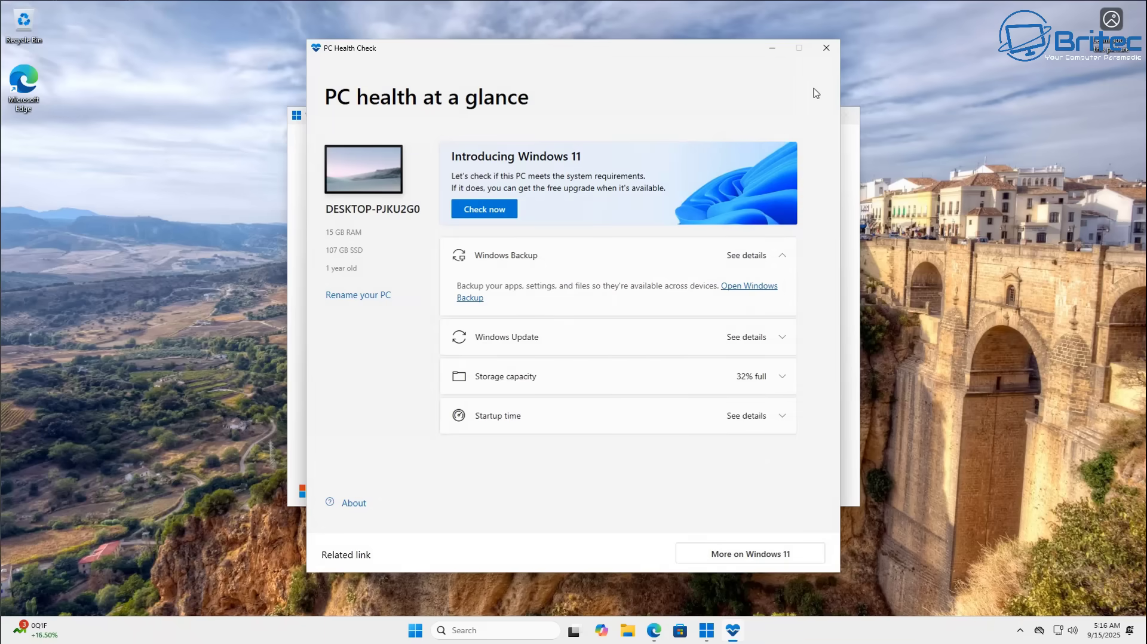
click(826, 48)
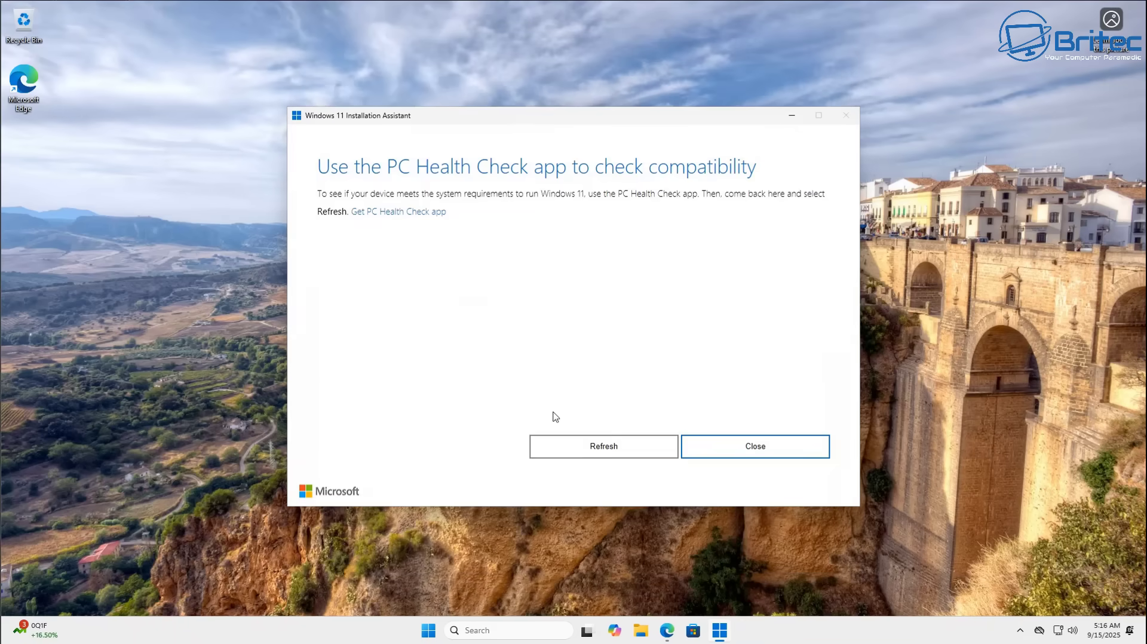
- Refresh the Installation Assistant's compatibility check, accept the license terms to start installing Windows 11, and cancel the installation
click(577, 448)
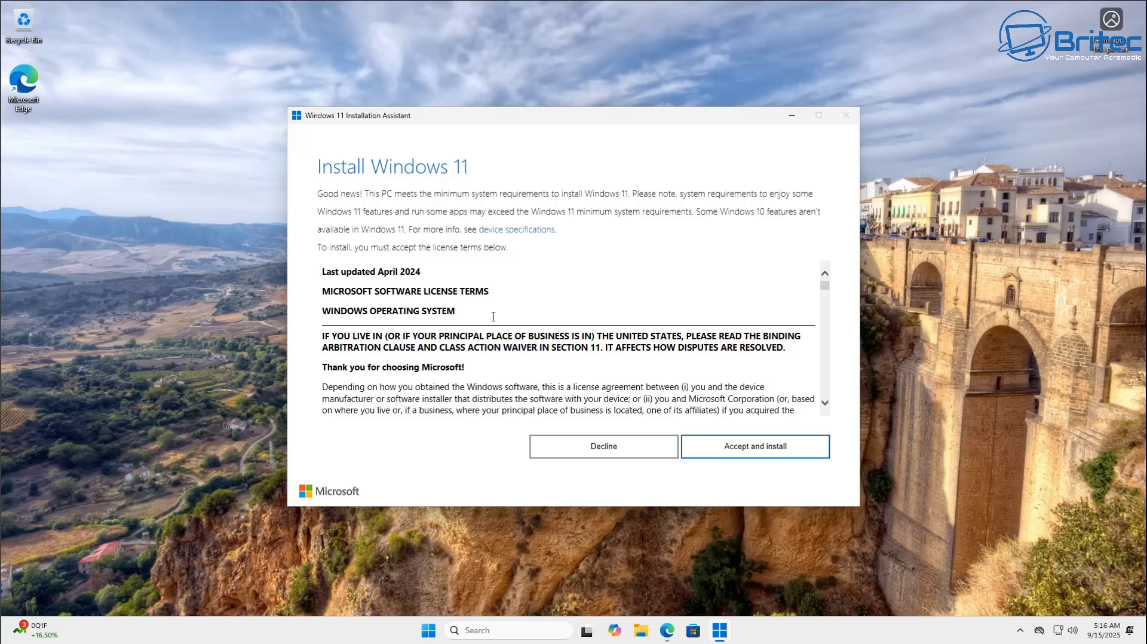
scroll(495, 307, down, 8)
scroll(467, 371, down, 8)
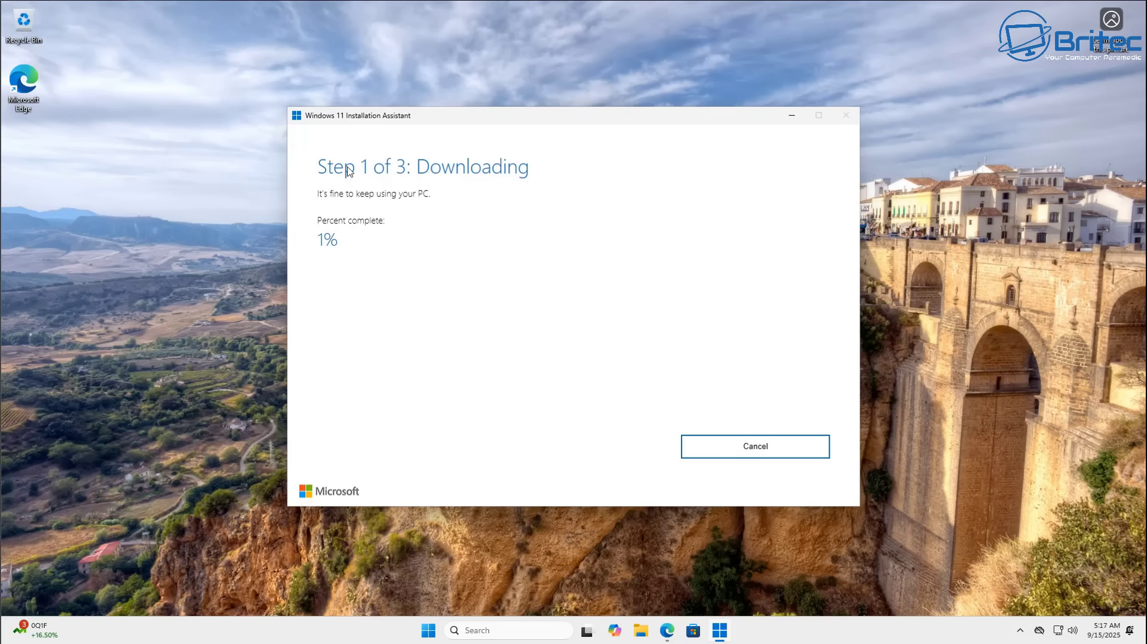
click(718, 452)
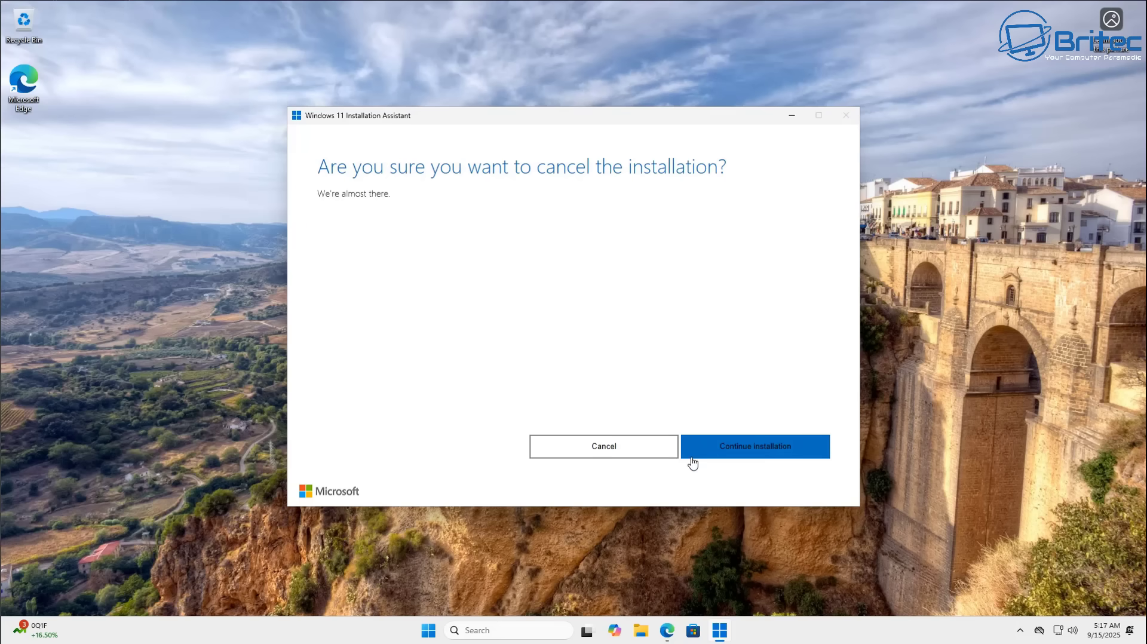
click(615, 452)
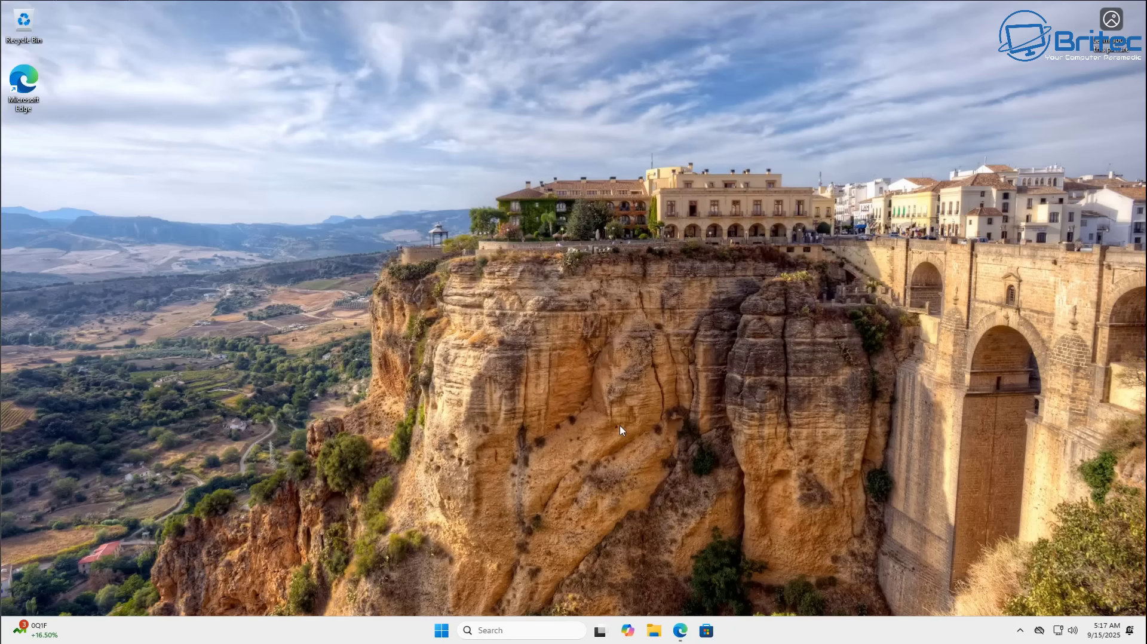
- Switch back to Microsoft Edge and look through the Microsoft Update Catalog results for 24h2
click(687, 634)
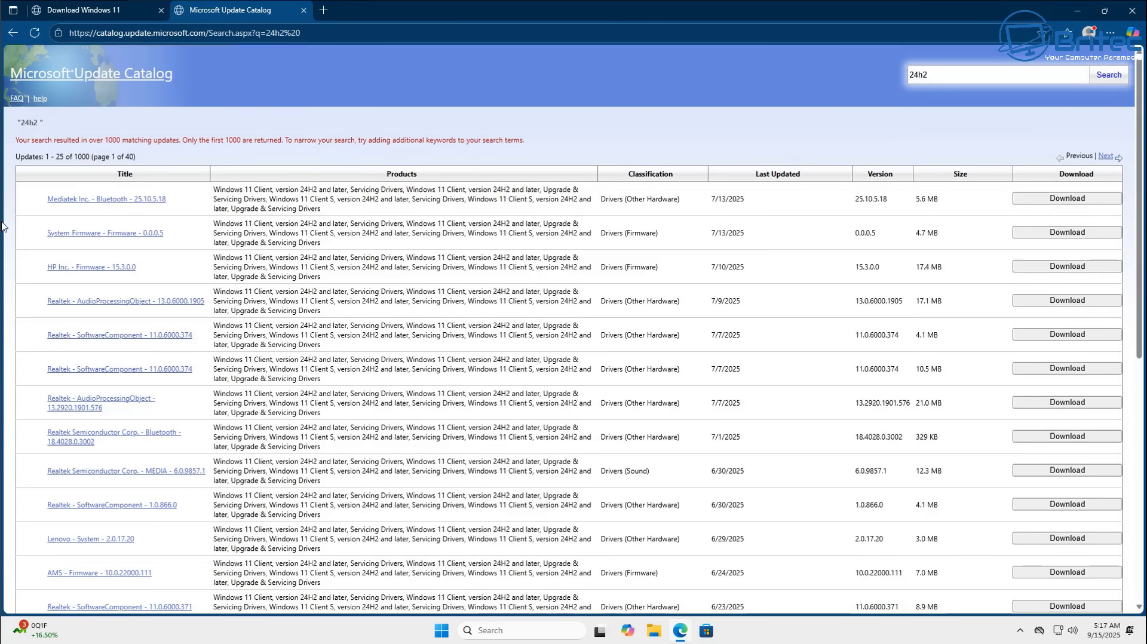
scroll(834, 320, down, 7)
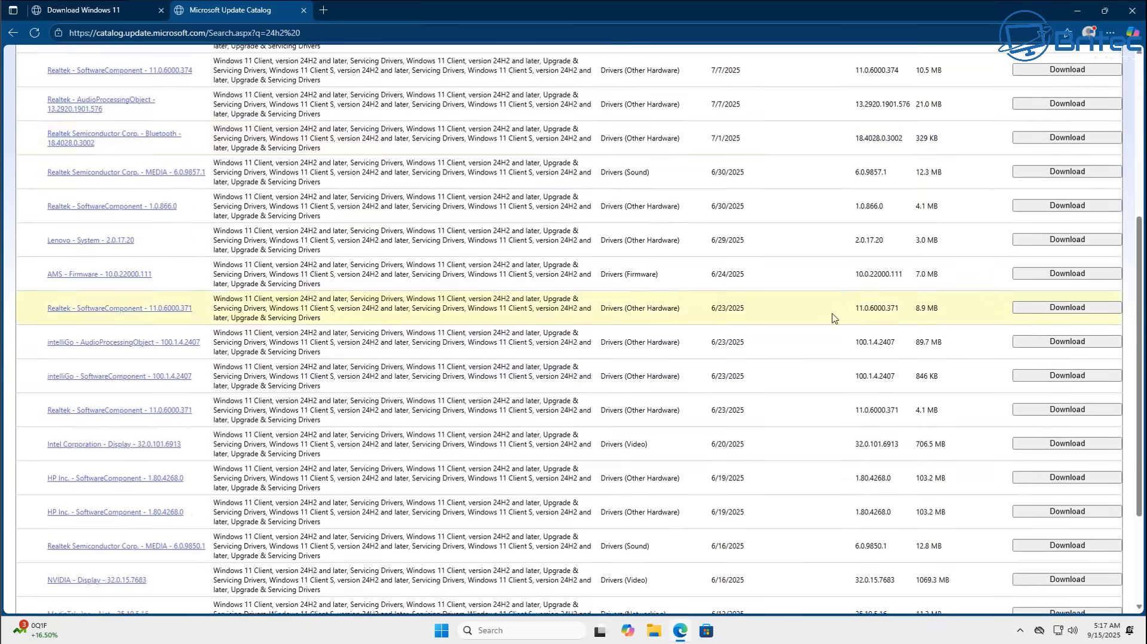
scroll(833, 319, up, 7)
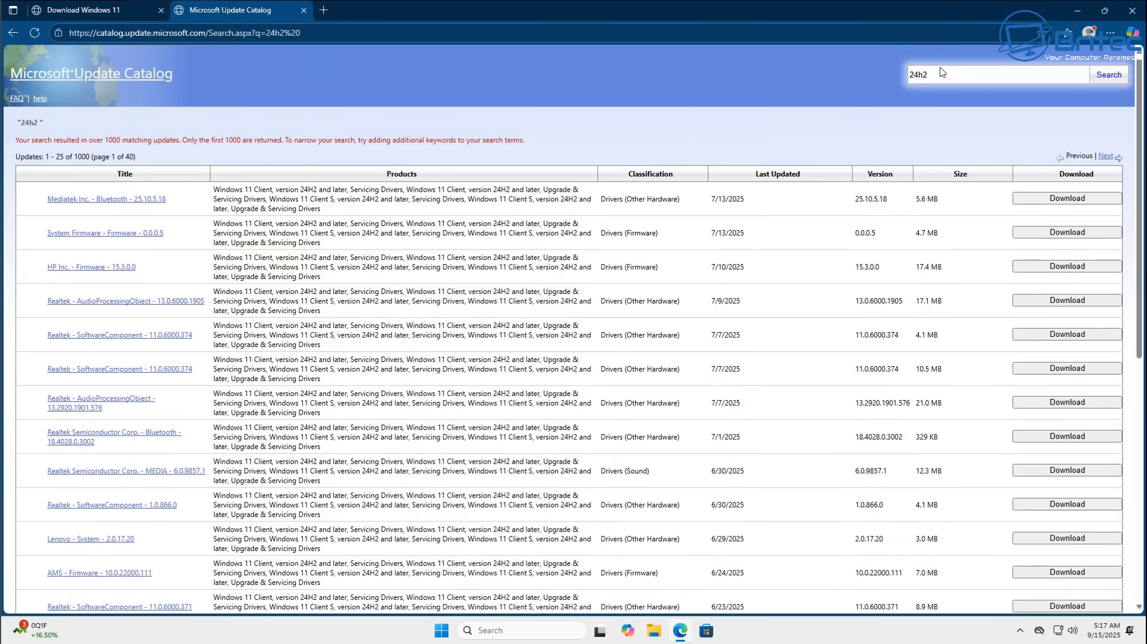
- Search the Microsoft Update Catalog for KB5046740 in place of the previous search term
drag(933, 73, 887, 76)
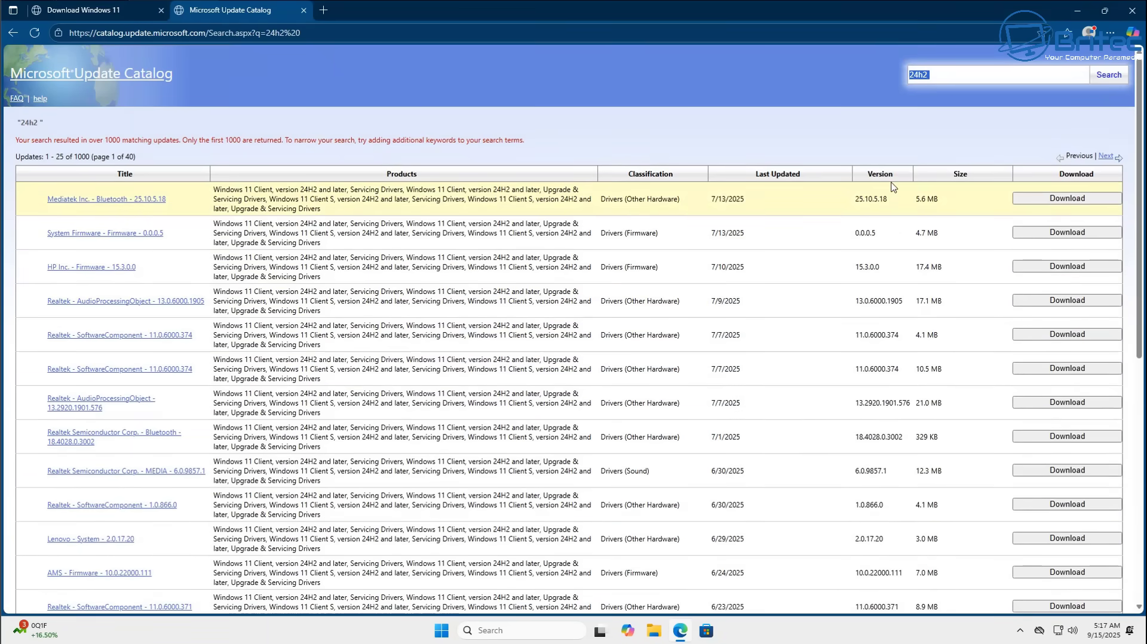
text(K)
text(B5046740)
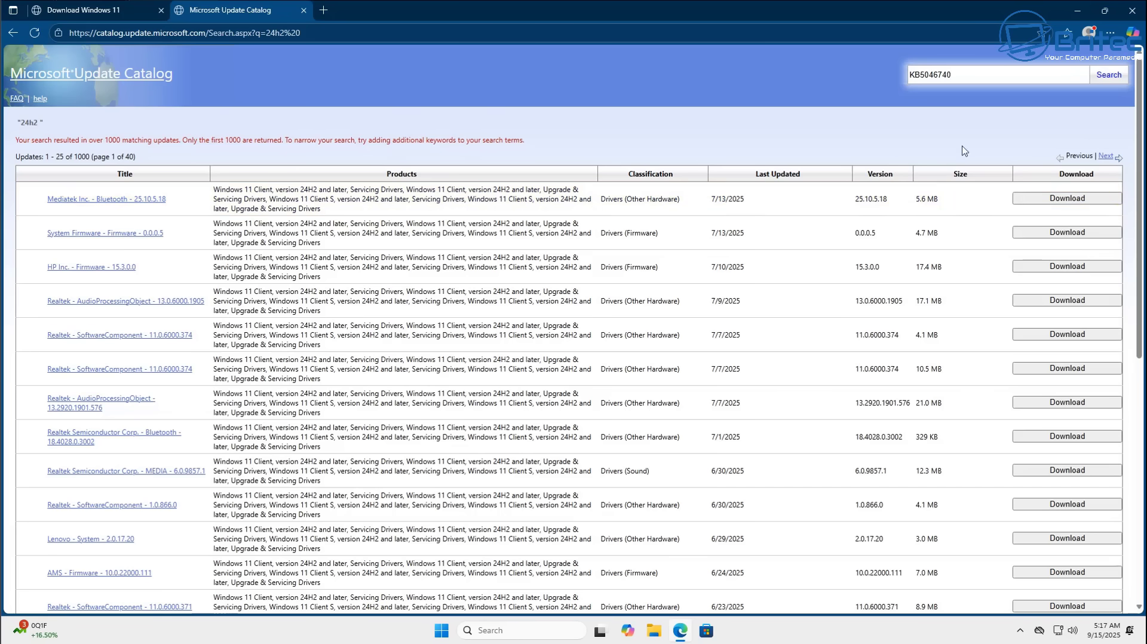
click(1112, 77)
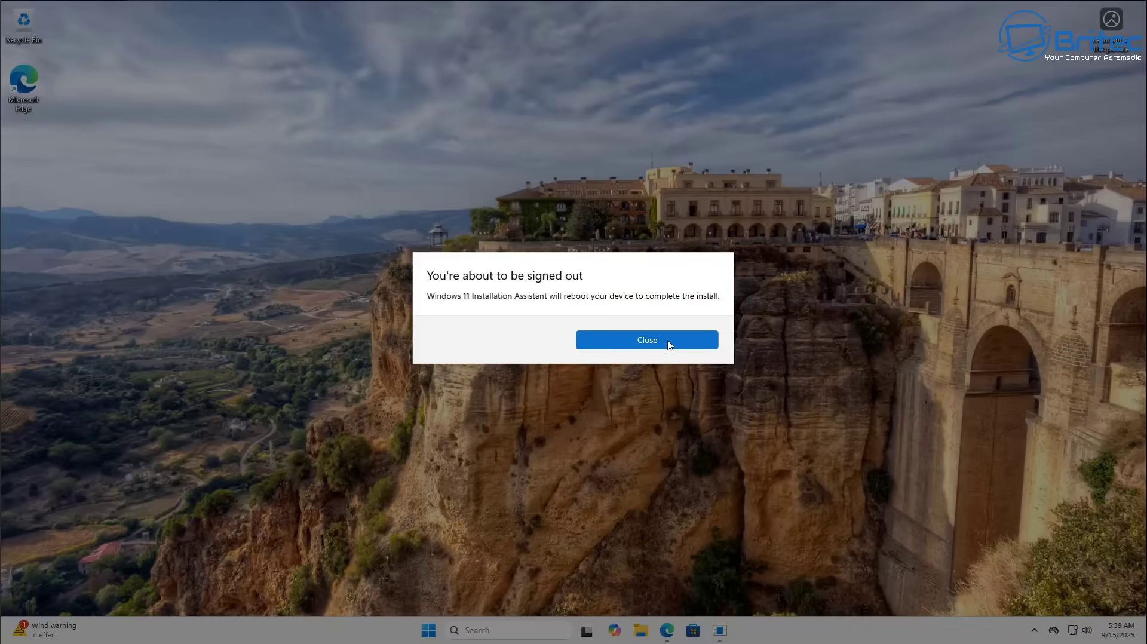
- Dismiss the Installation Assistant's sign-out notice so the device can reboot and complete the install
click(669, 338)
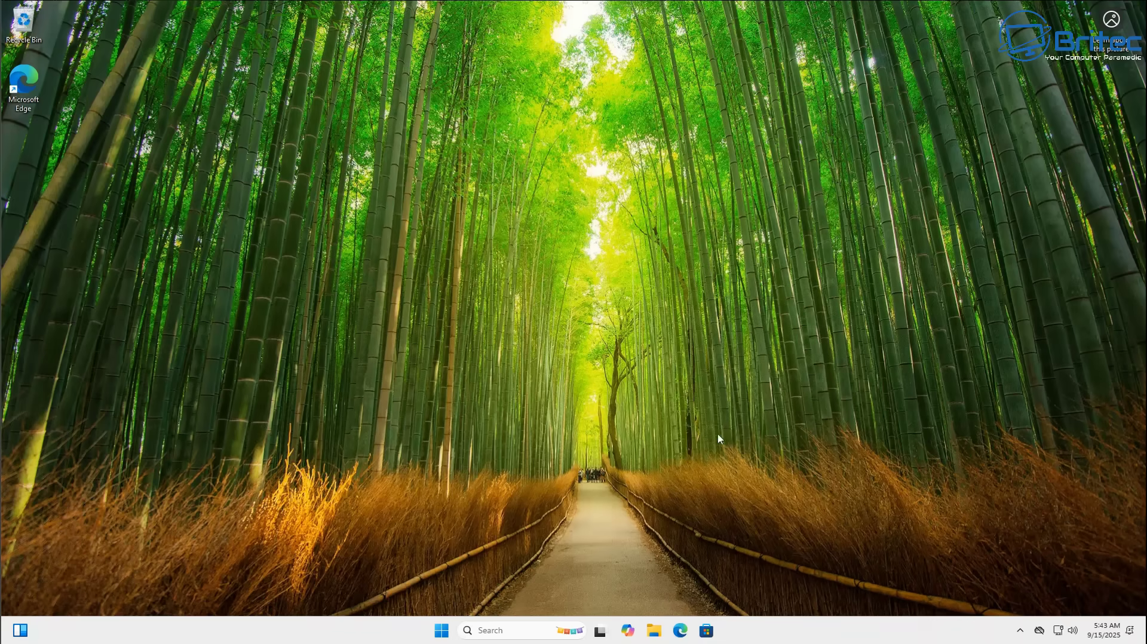
- Check the Windows edition and version in the About page of the system settings, and close Settings
click(441, 630)
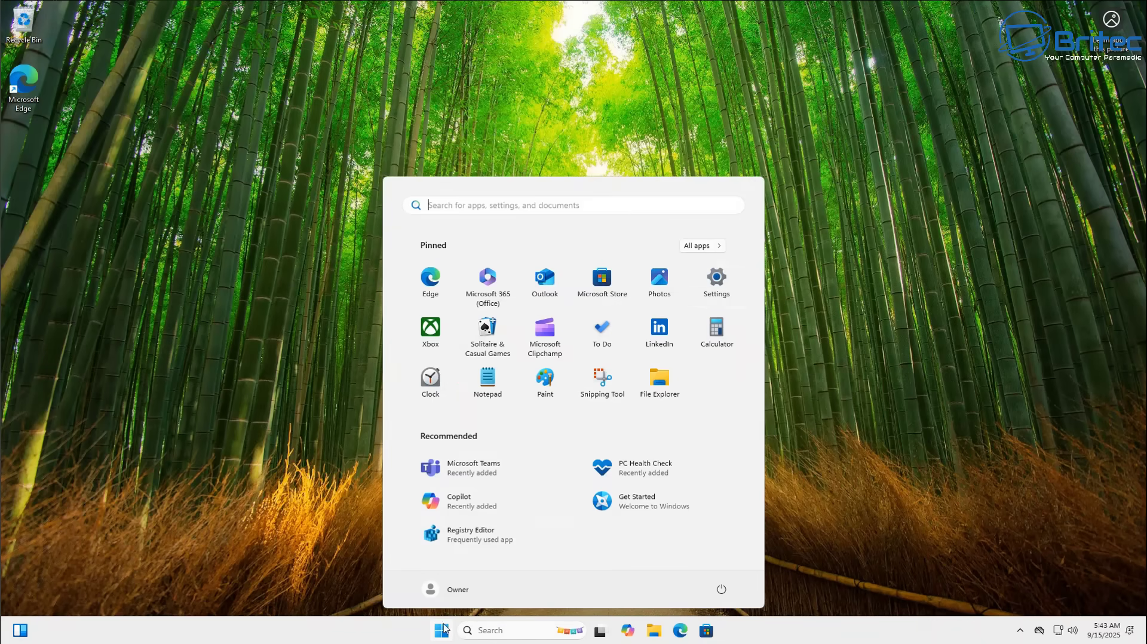
click(719, 288)
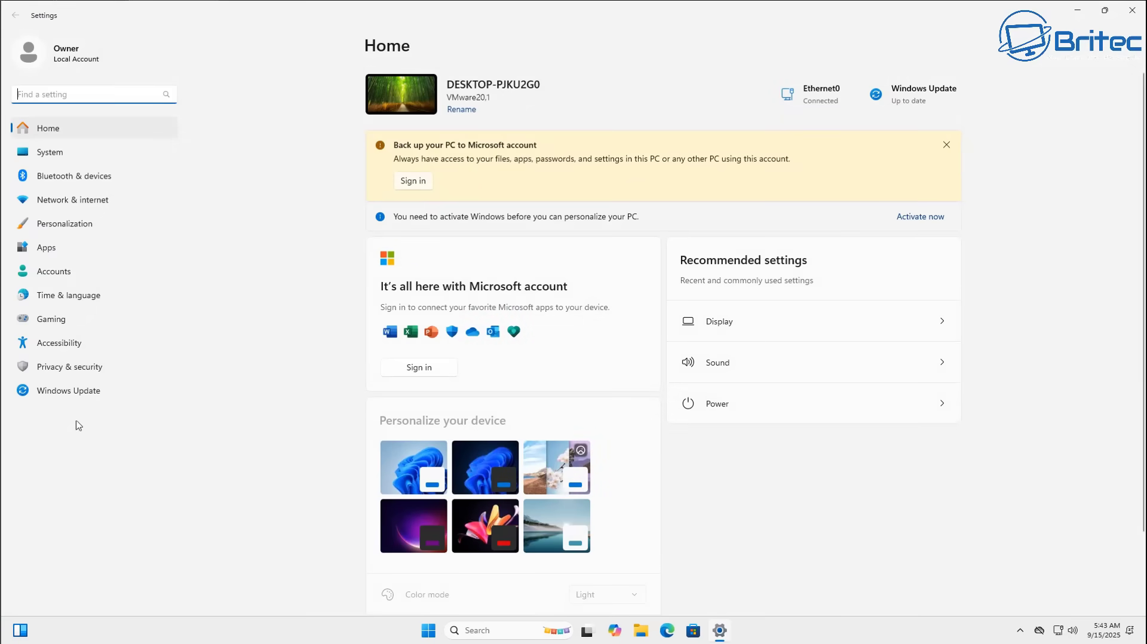
click(67, 152)
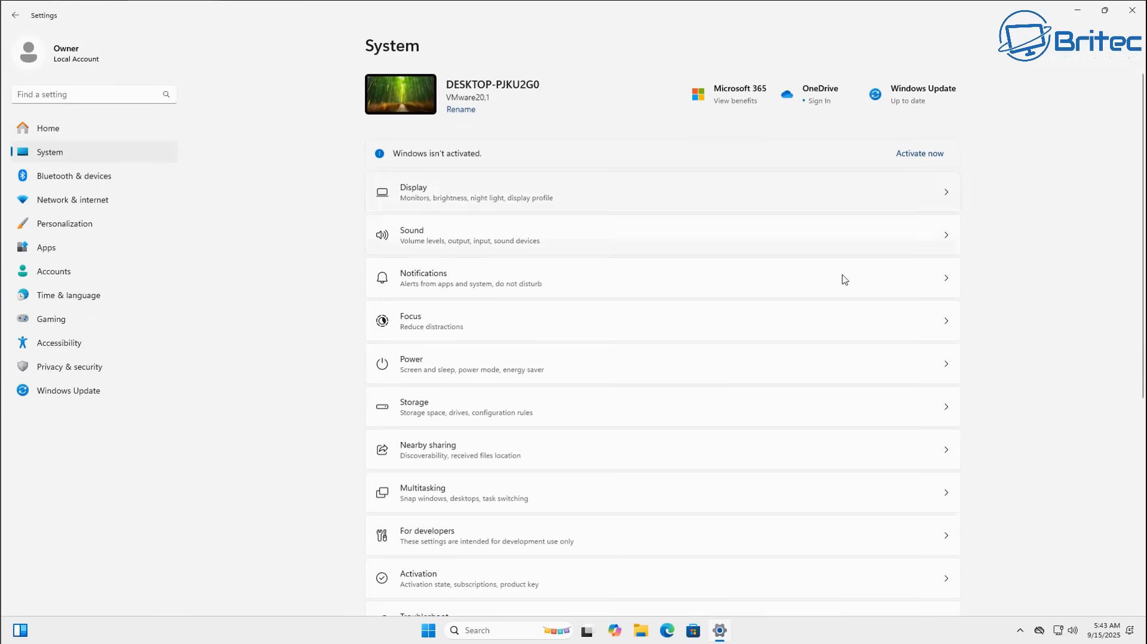
scroll(614, 558, down, 6)
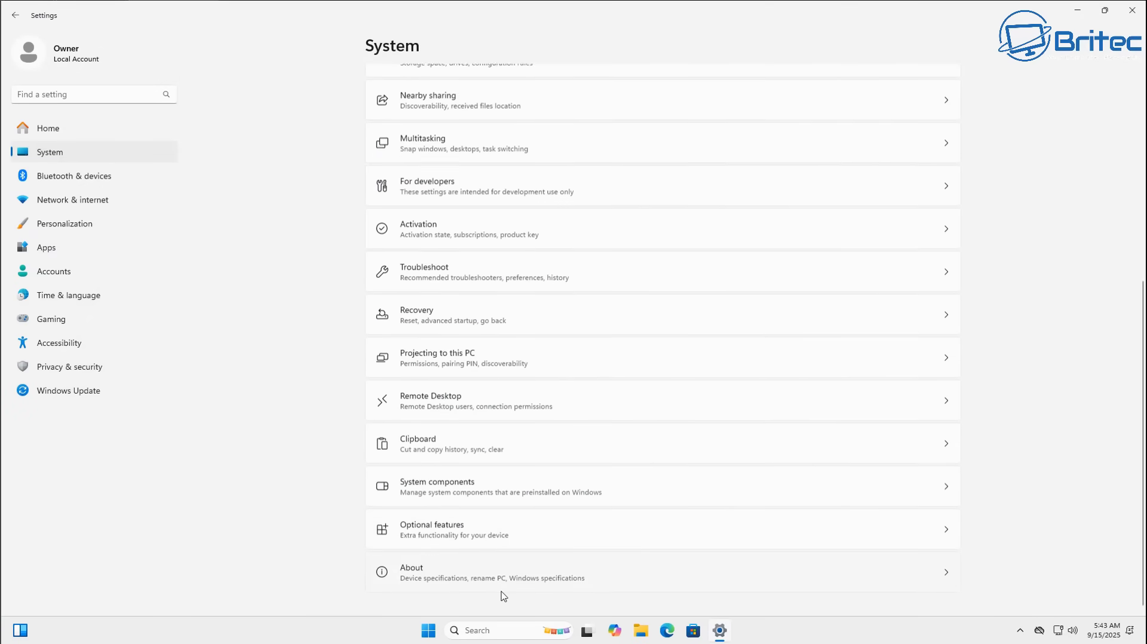
click(497, 588)
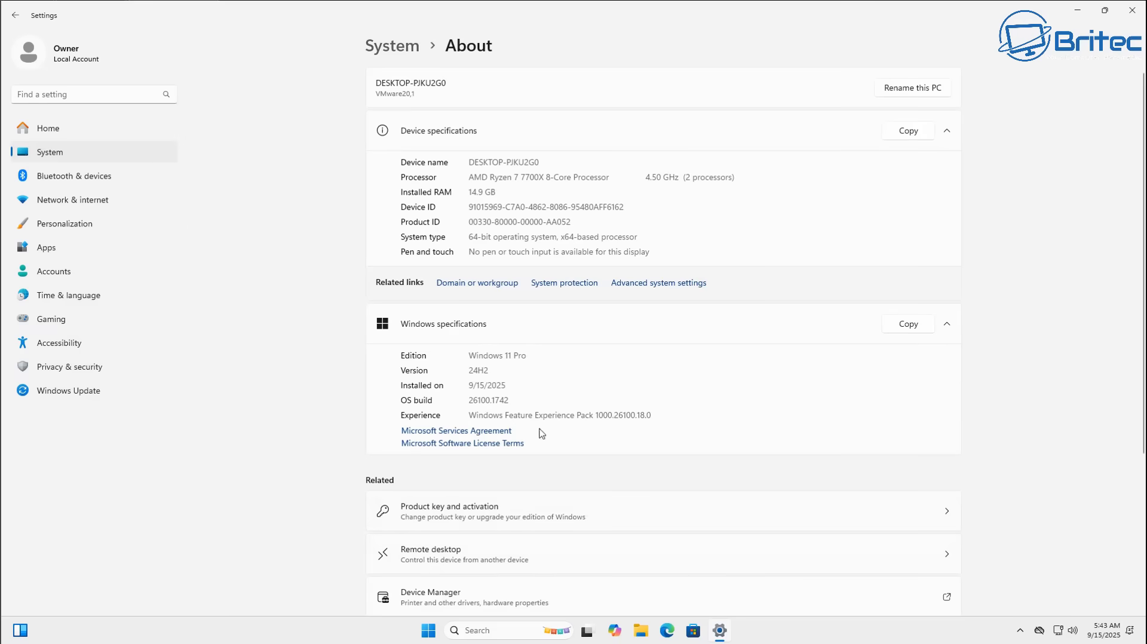
drag(495, 367, 452, 372)
drag(528, 355, 449, 358)
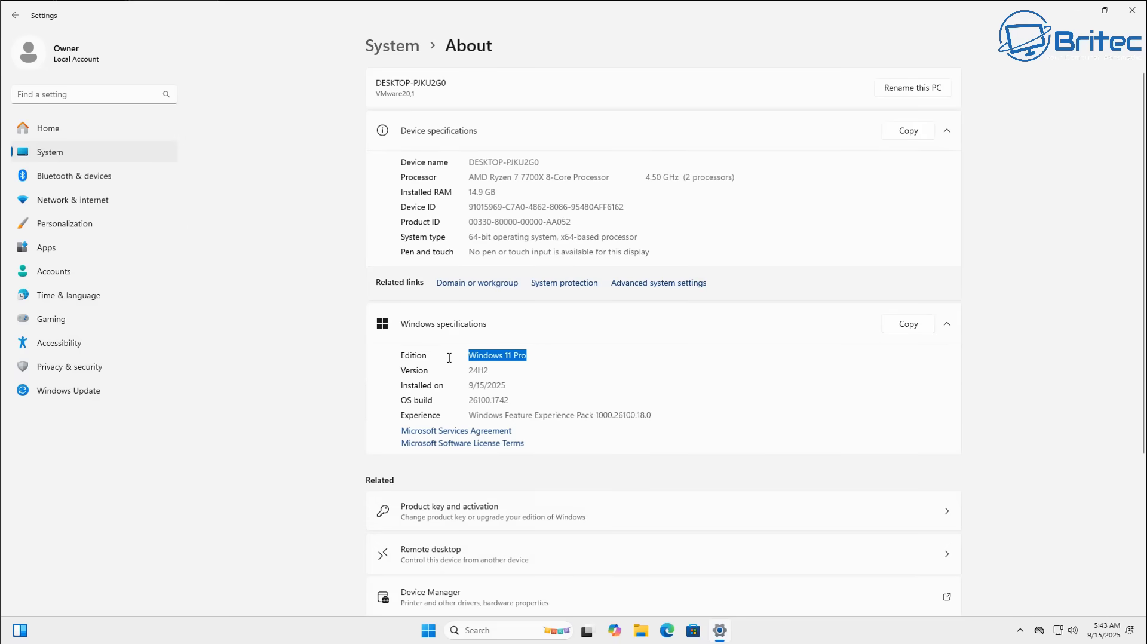
click(1132, 10)
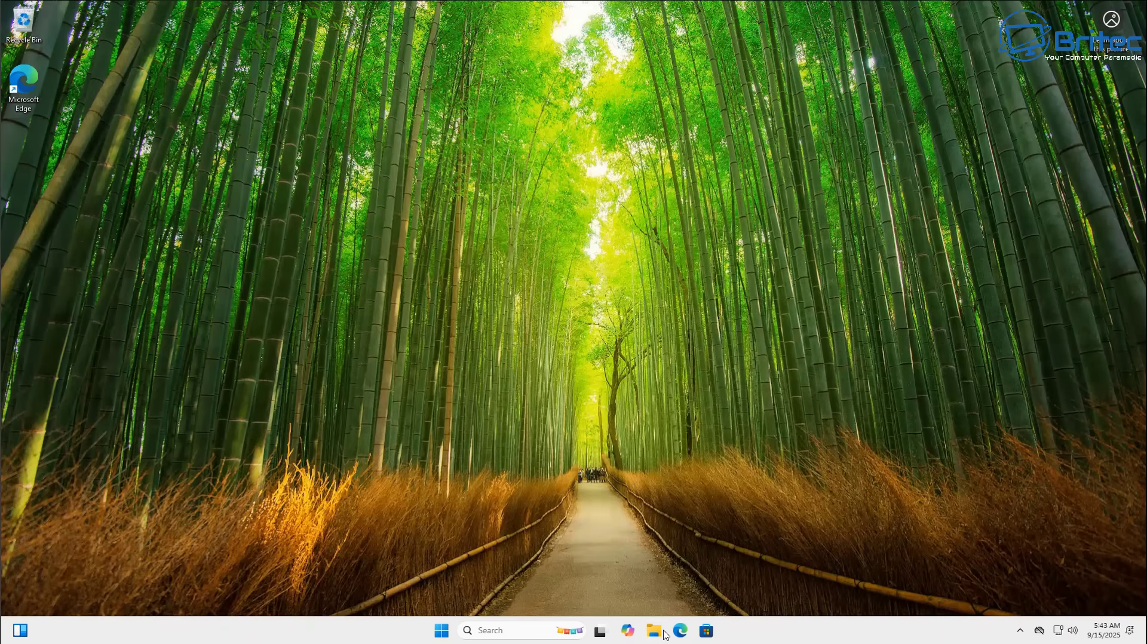
- Look through the Downloads folder in File Explorer for the previously downloaded files, and close the window
key(super+e)
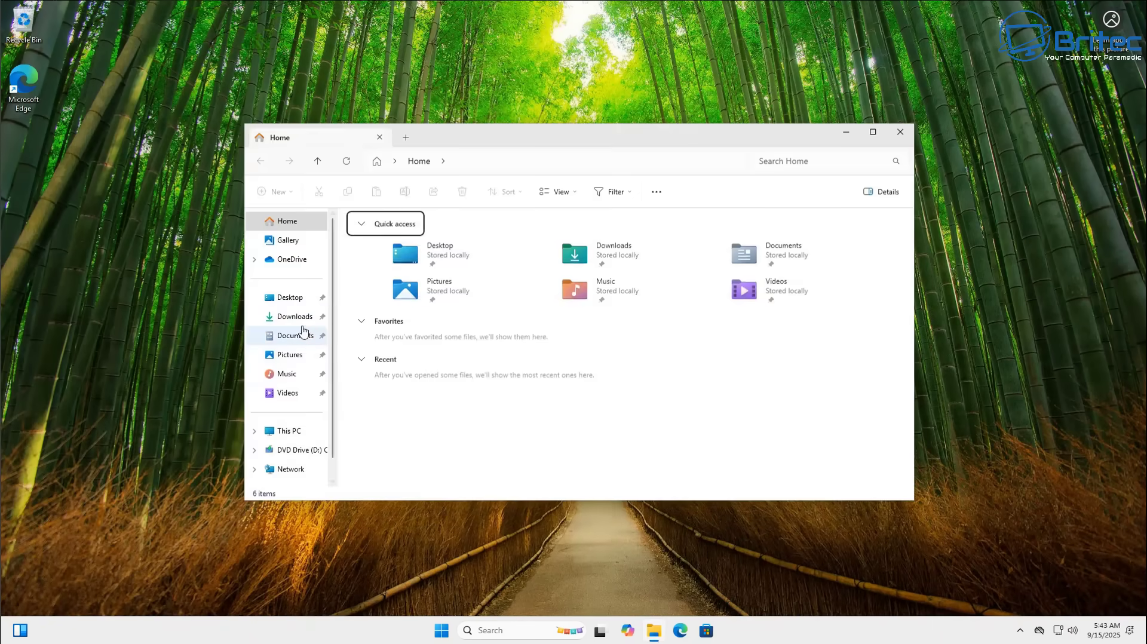
click(294, 316)
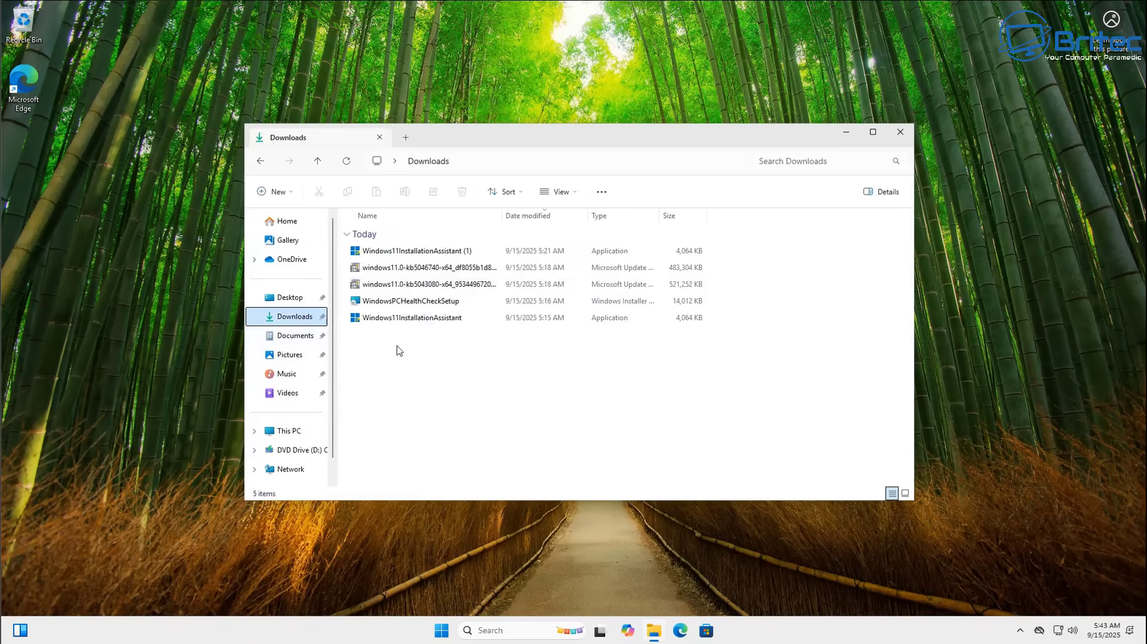
click(900, 132)
- Review the full list of installed apps from the Start menu through to the T section, and close the menu
click(439, 629)
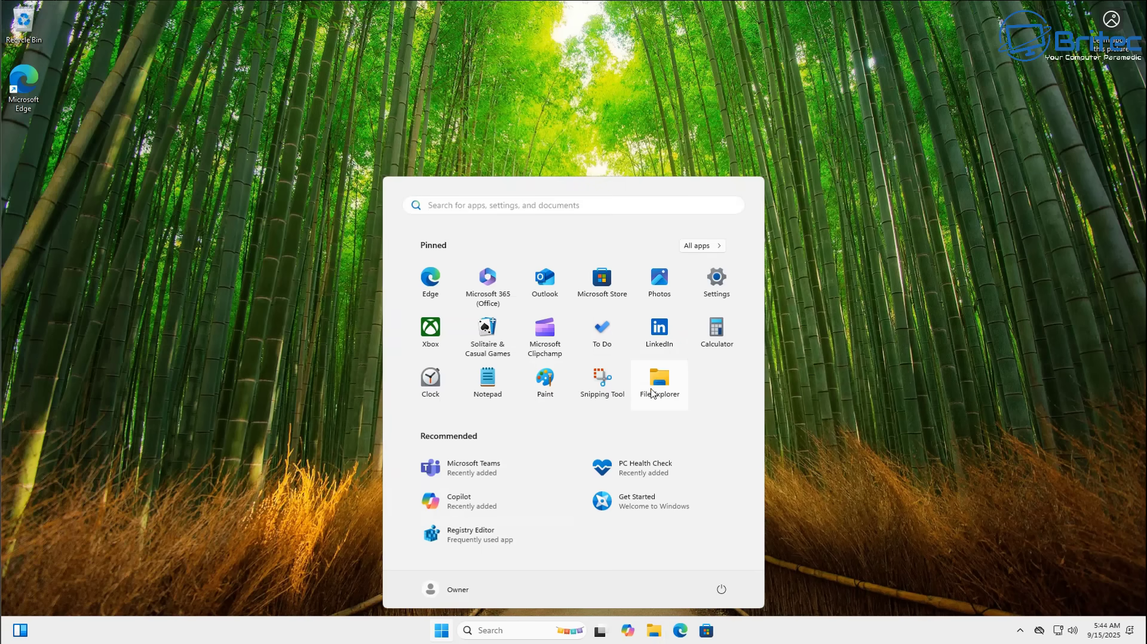
click(702, 246)
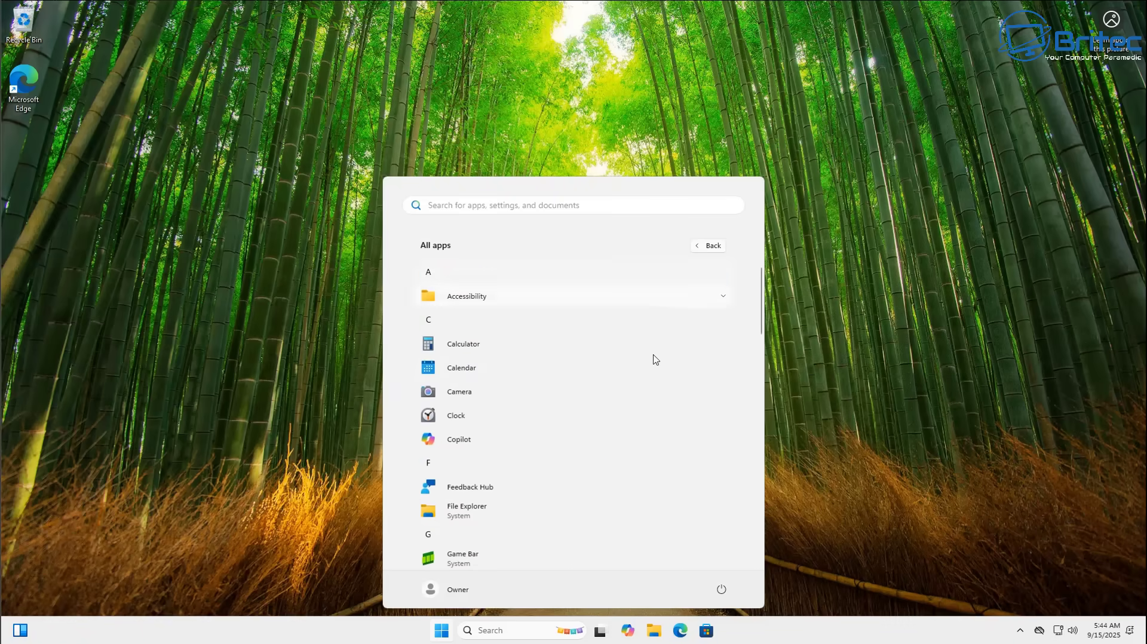
scroll(515, 533, down, 5)
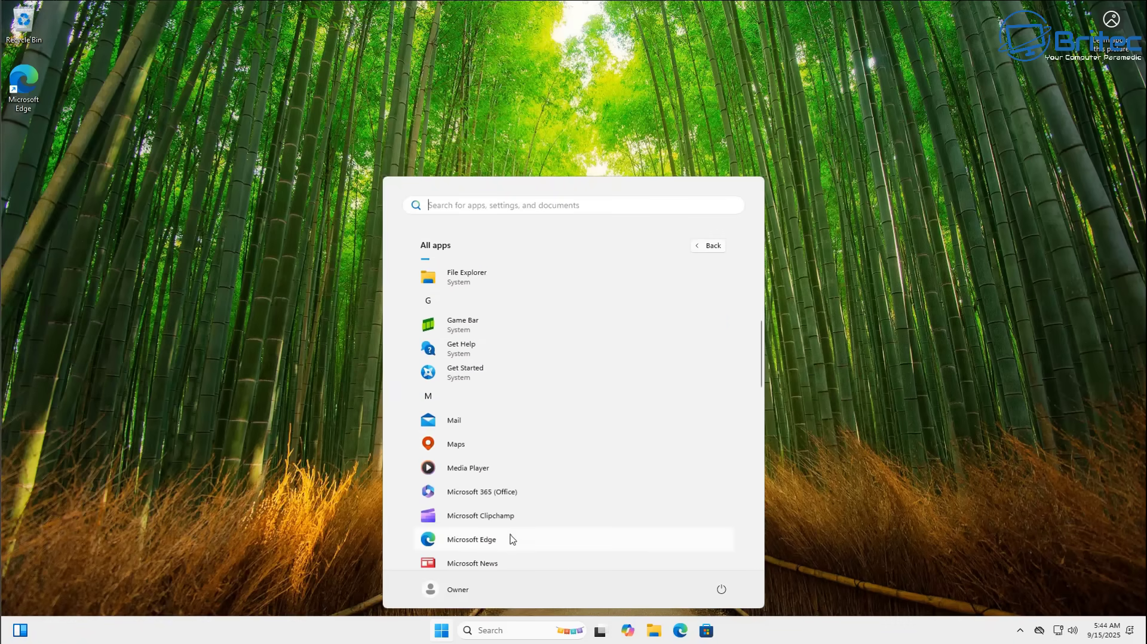
scroll(512, 539, down, 6)
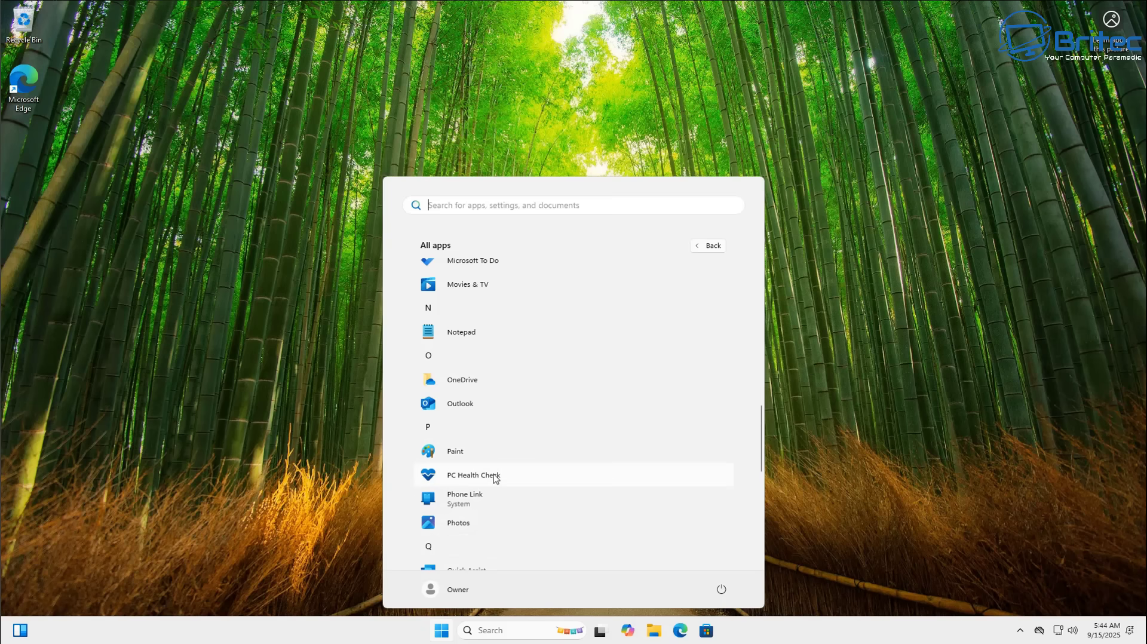
scroll(504, 526, down, 4)
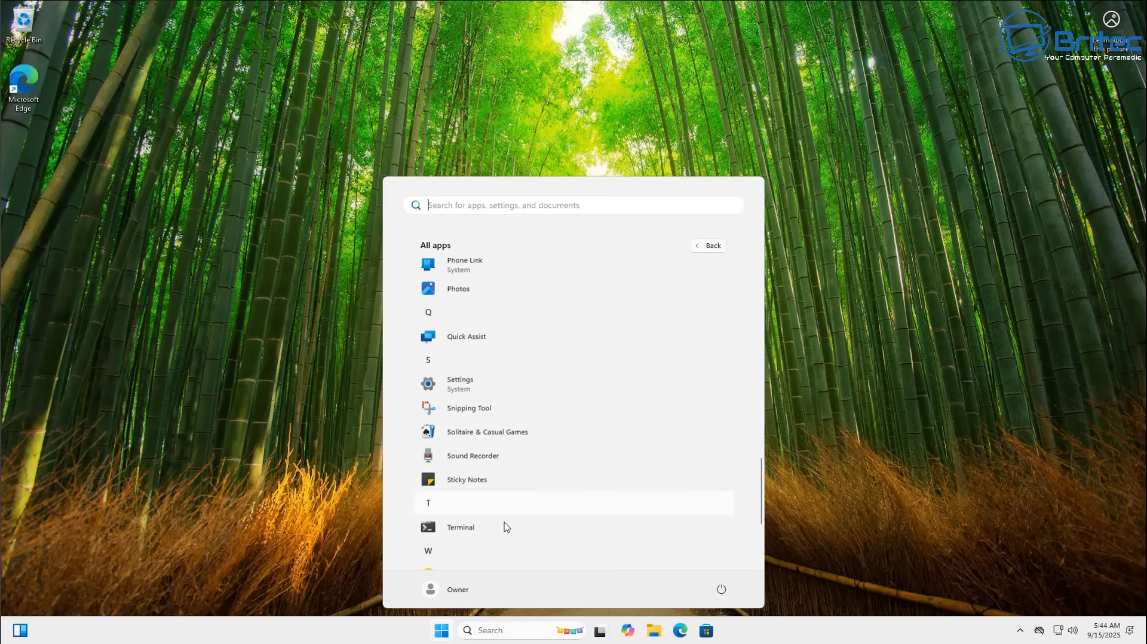
click(794, 287)
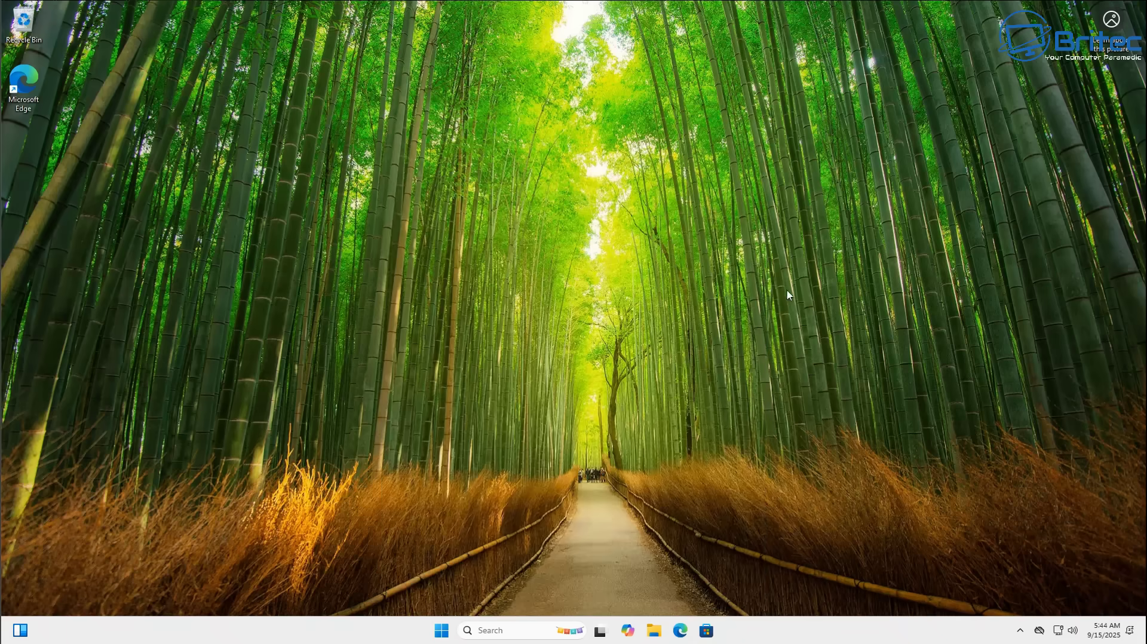